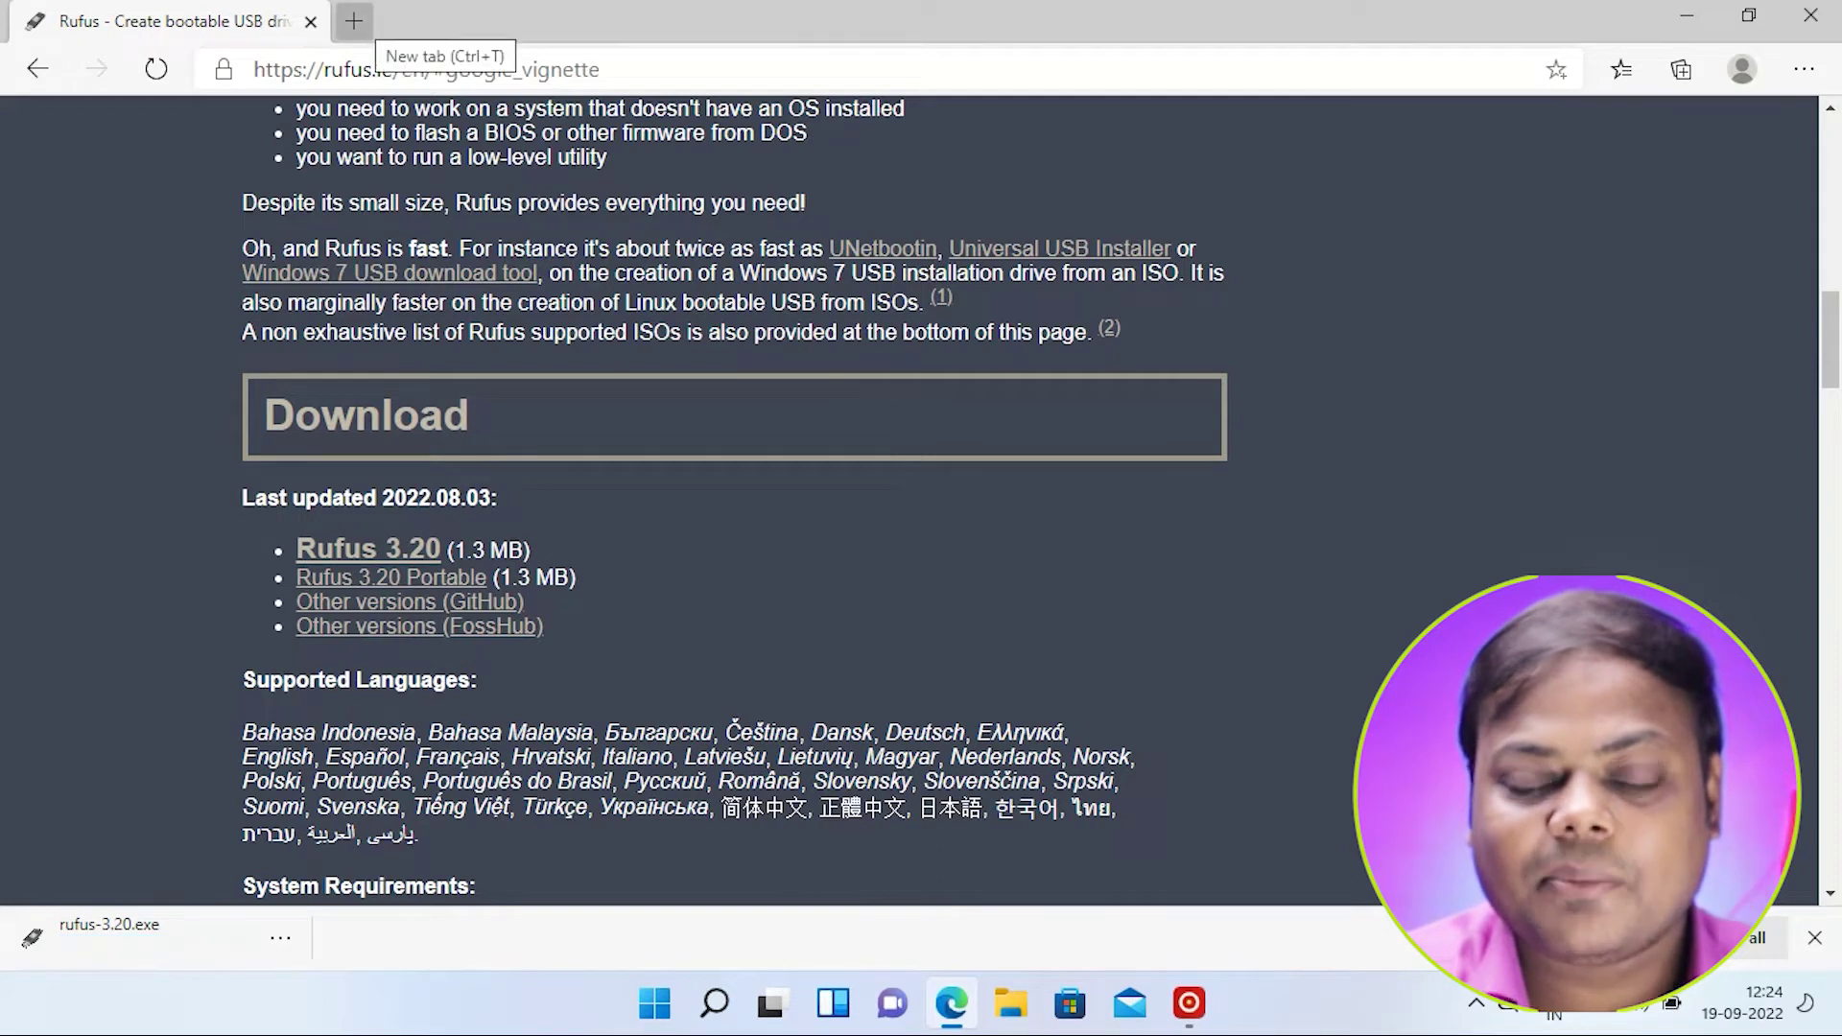
# - Search the web for "download windows 11" in a new tab and open Microsoft's Download Windows 11 page
pyautogui.click(354, 21)
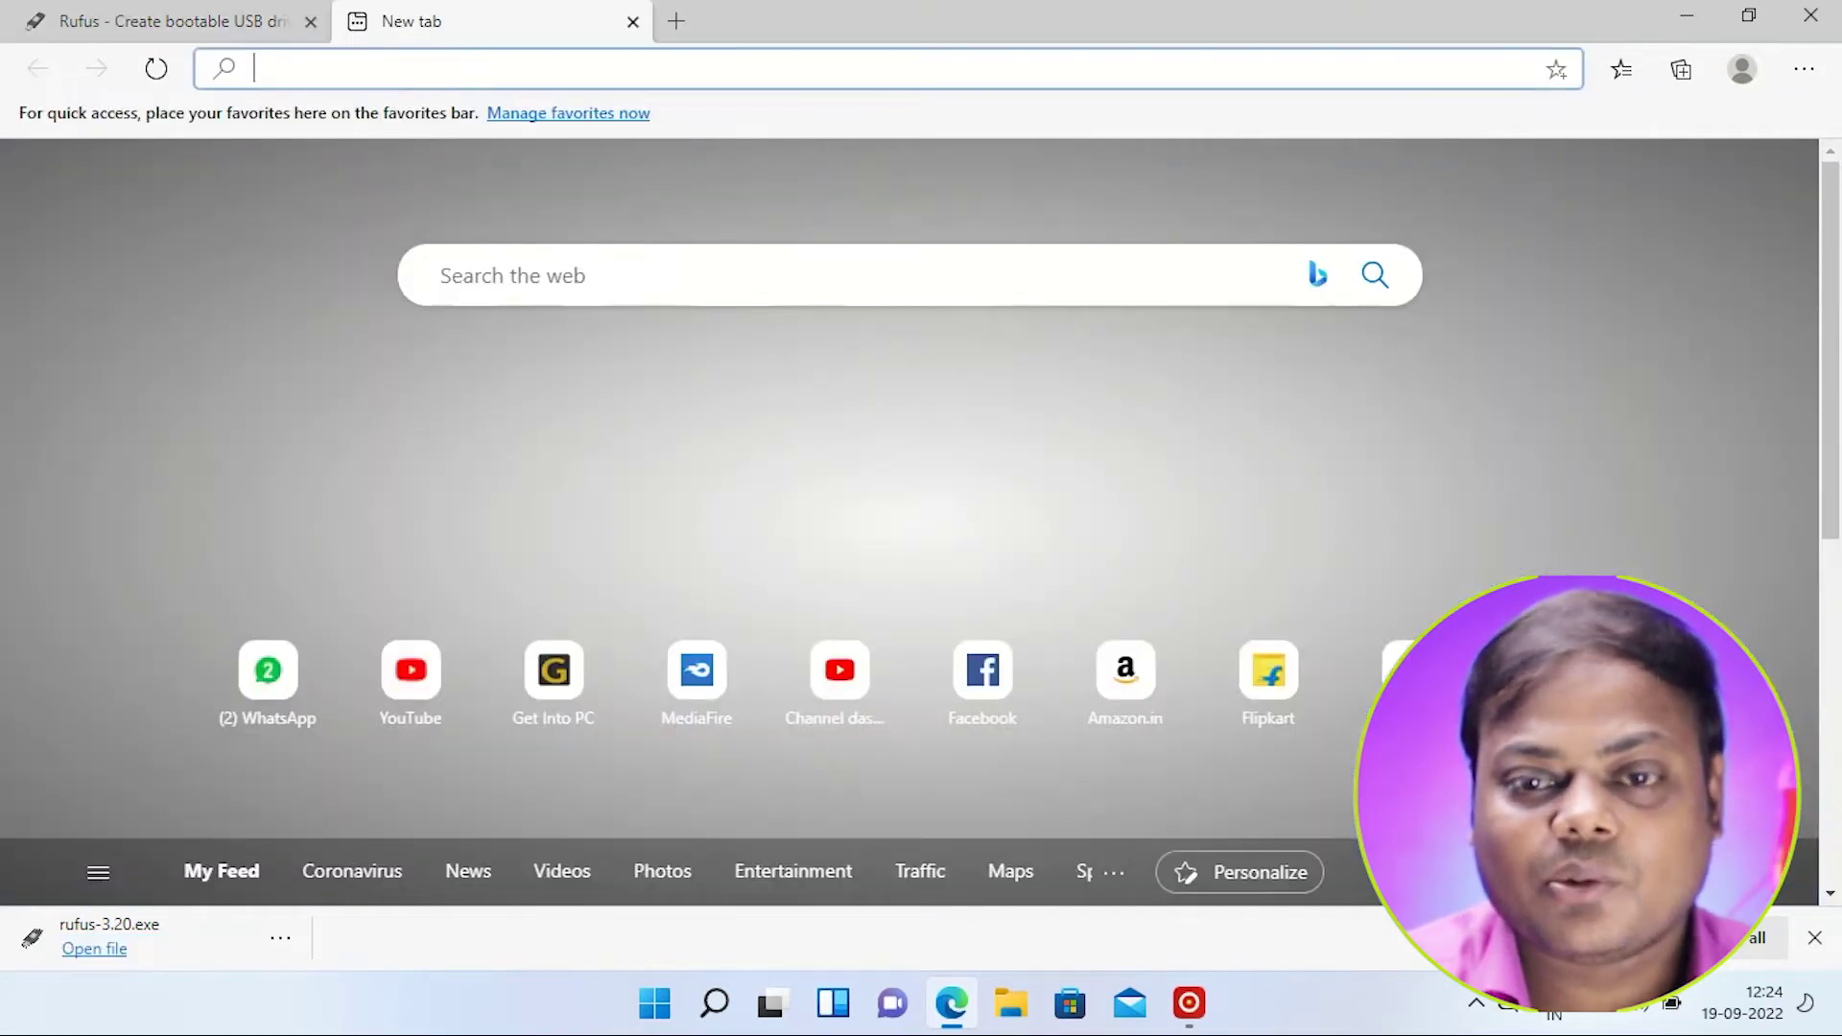
pyautogui.write('downloa')
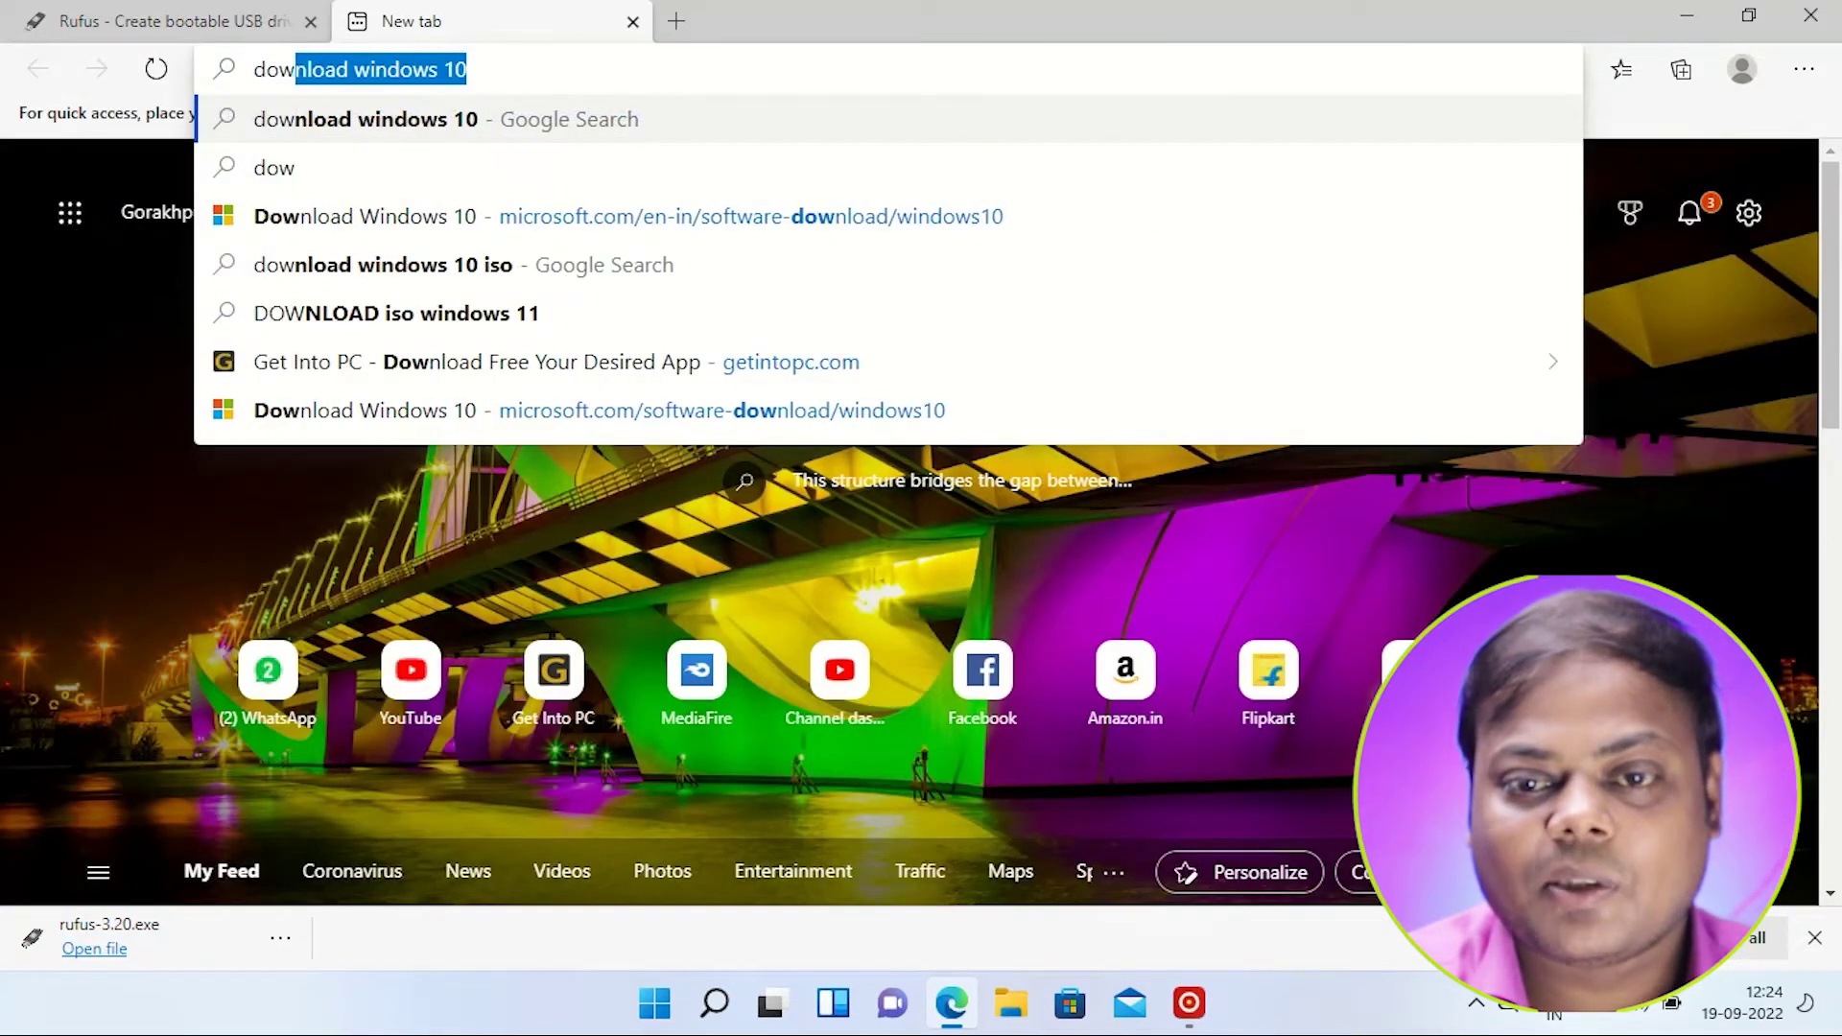
pyautogui.write('d')
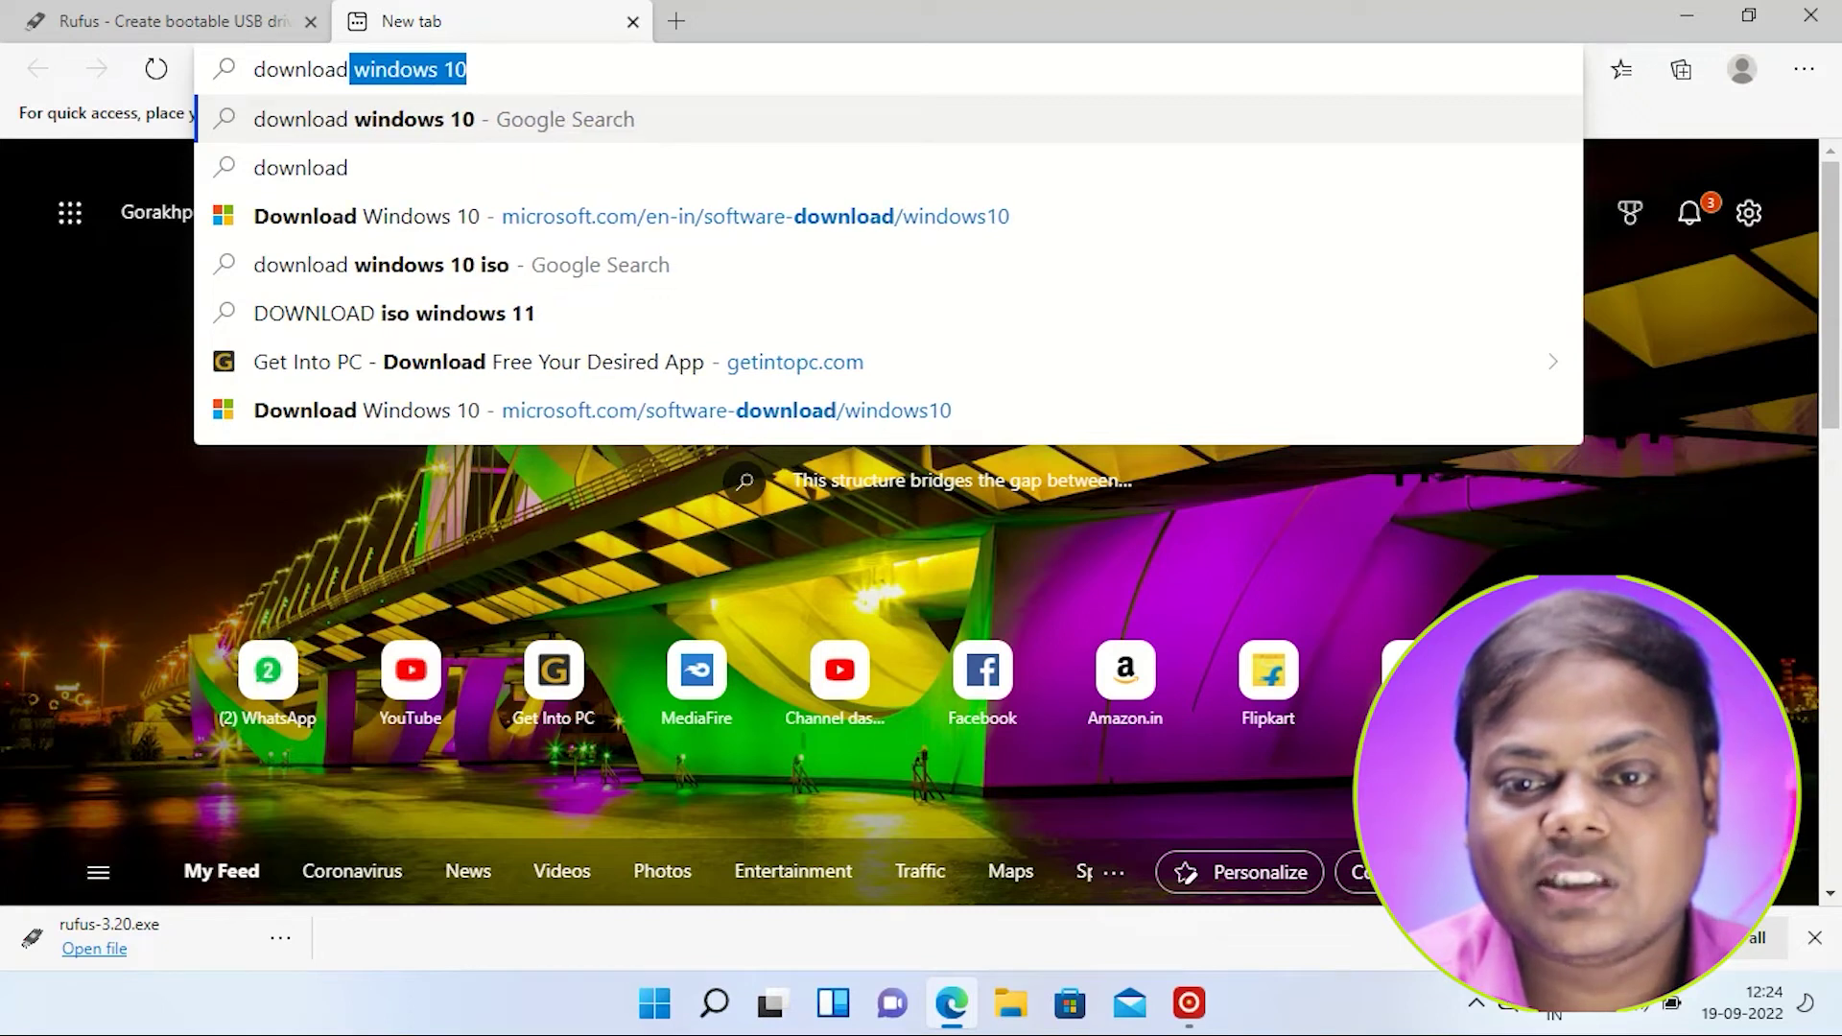
pyautogui.write(' win')
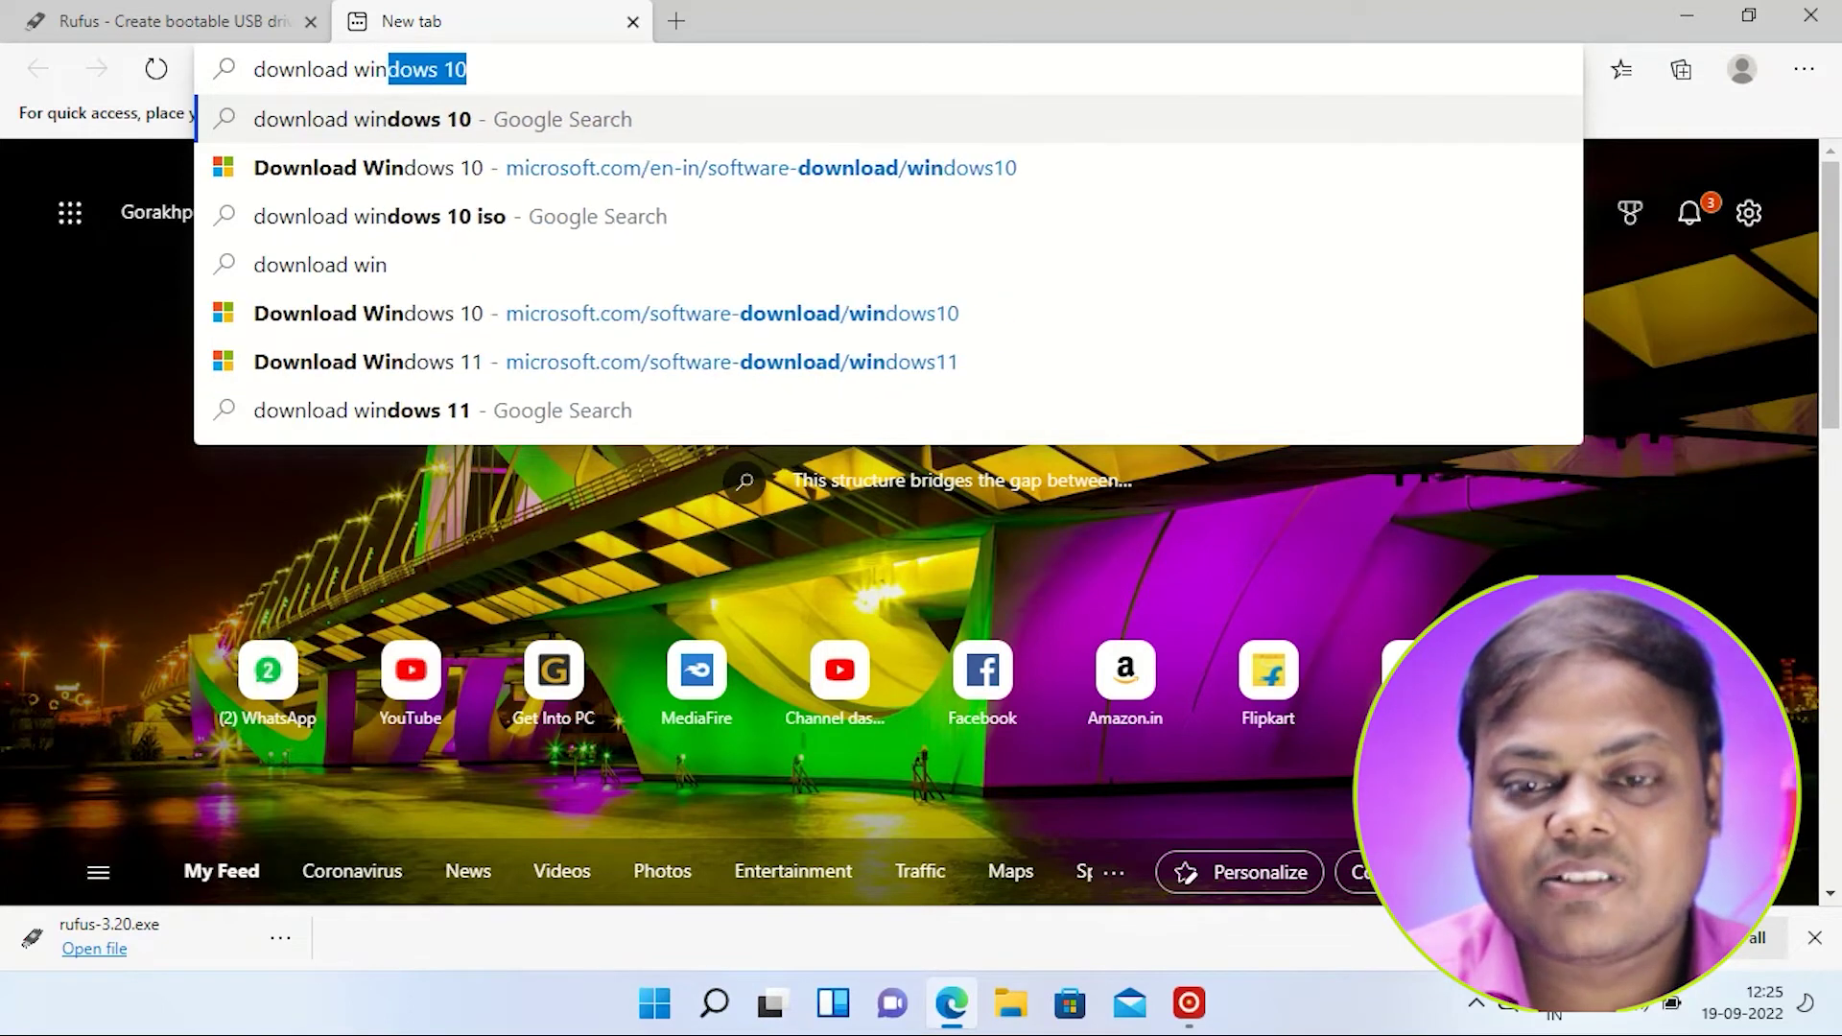
pyautogui.write('dows 11')
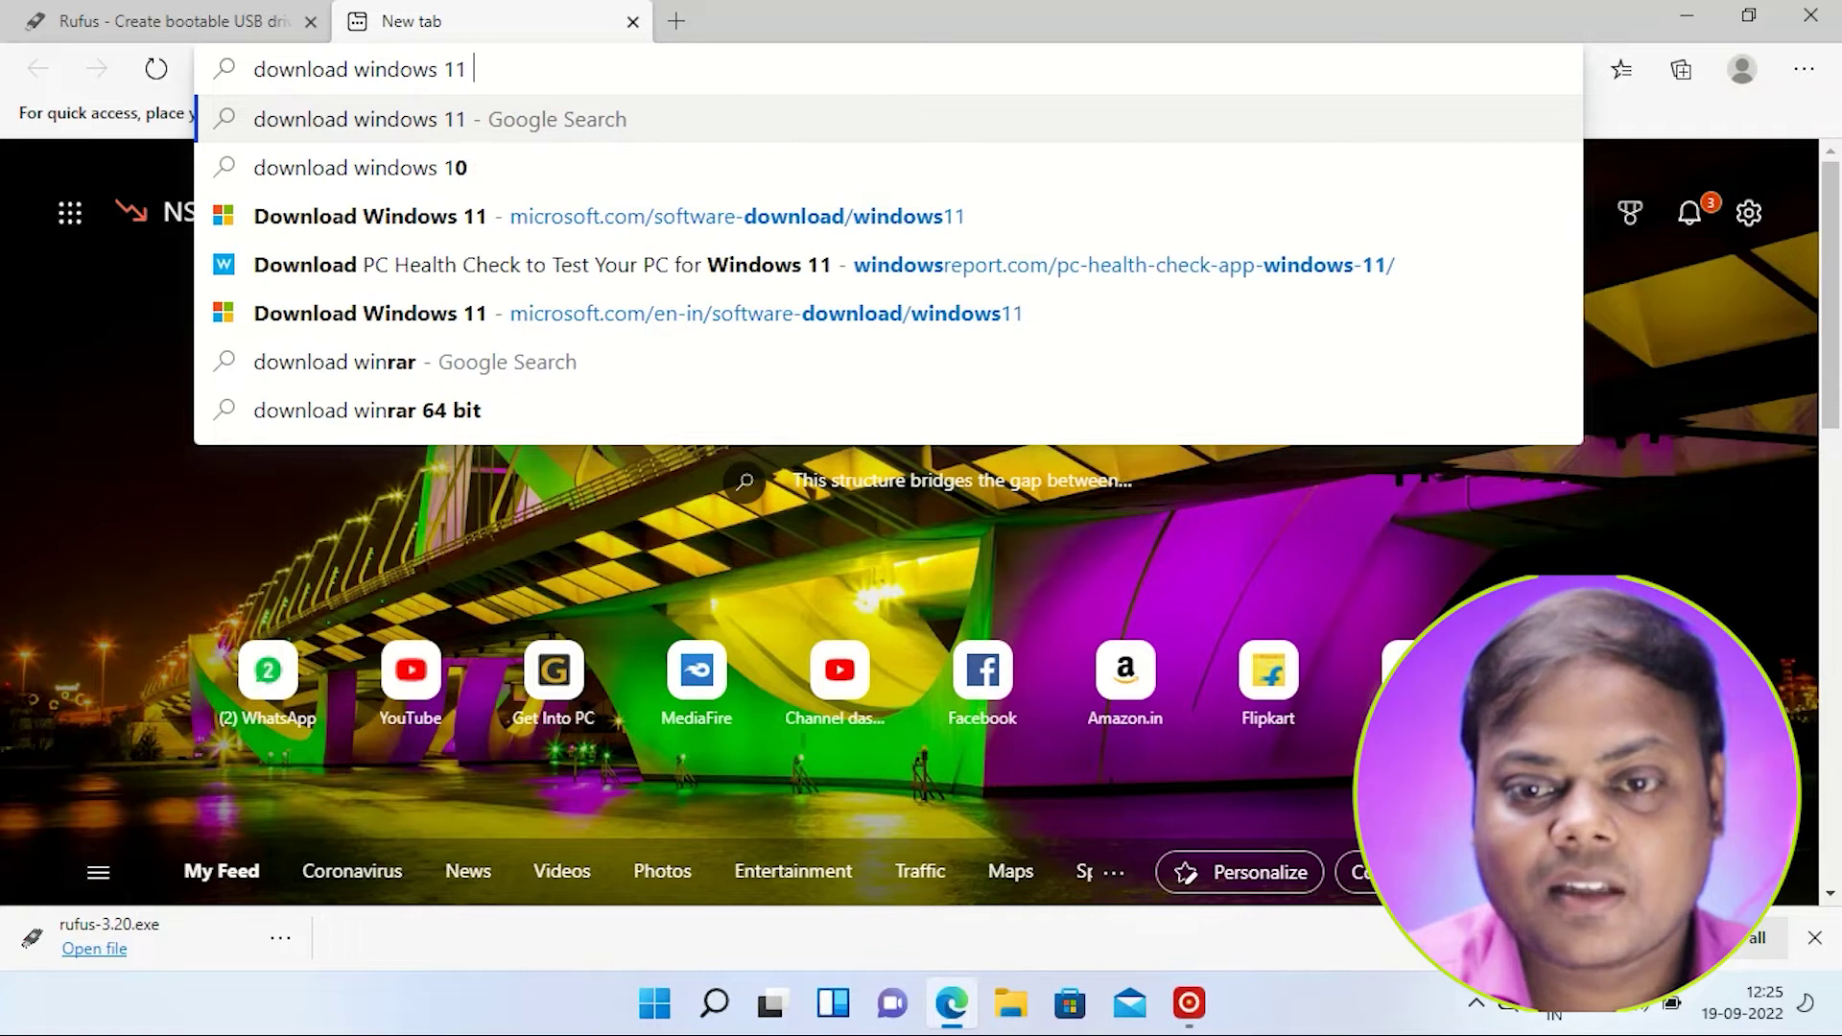
pyautogui.press('Return')
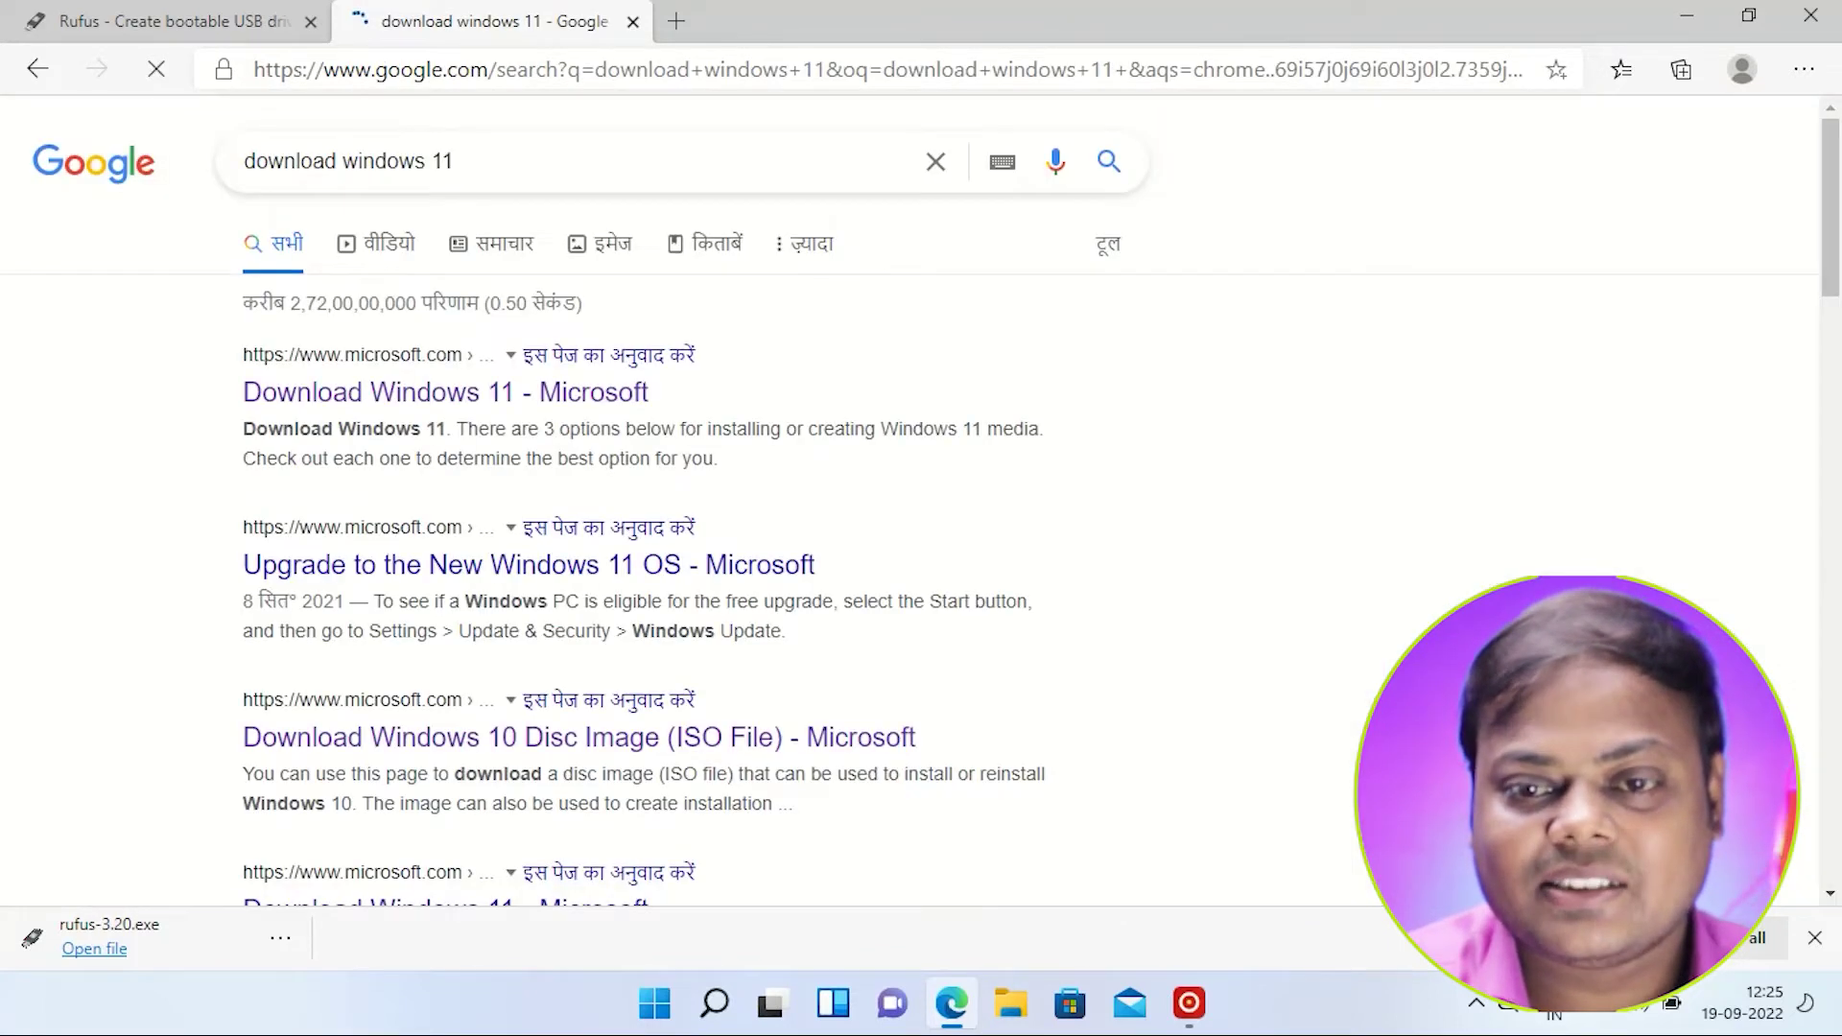
pyautogui.click(445, 393)
# - Choose Windows 11 (multi-edition ISO) under the Windows 11 Disk Image section and request its download
pyautogui.scroll(-5, 633, 479)
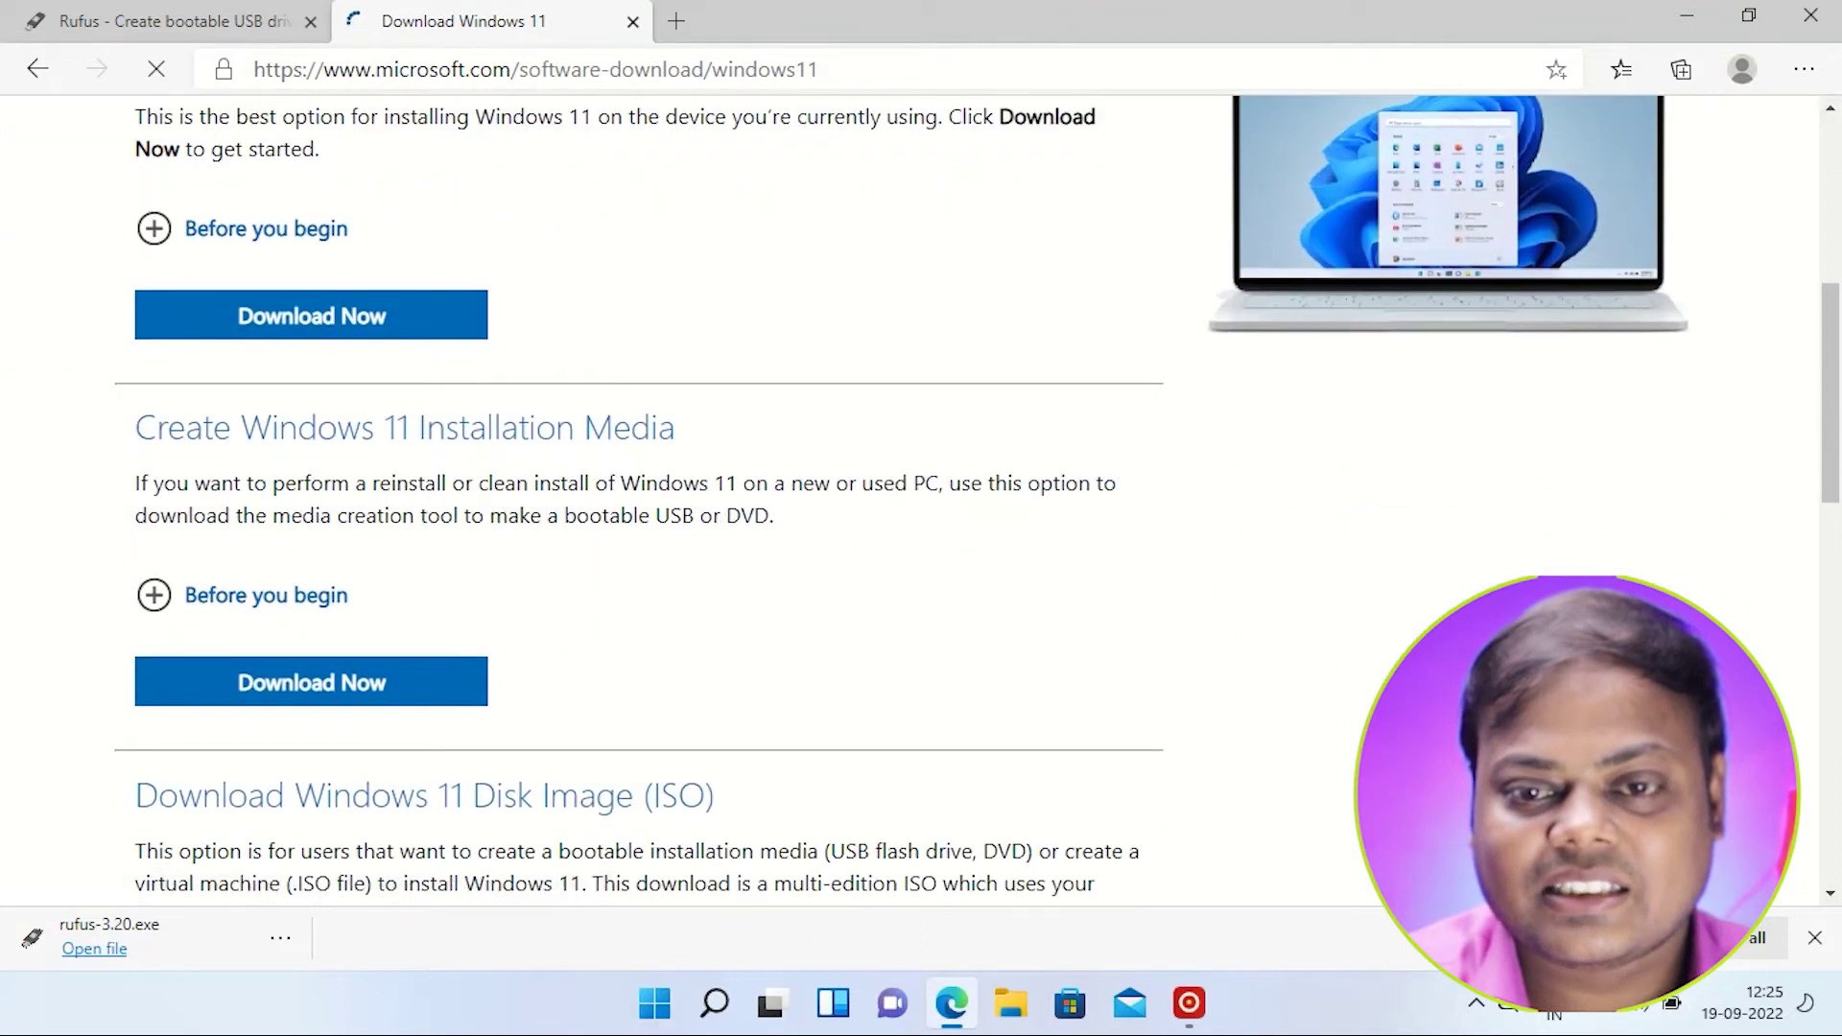
pyautogui.scroll(-4, 633, 479)
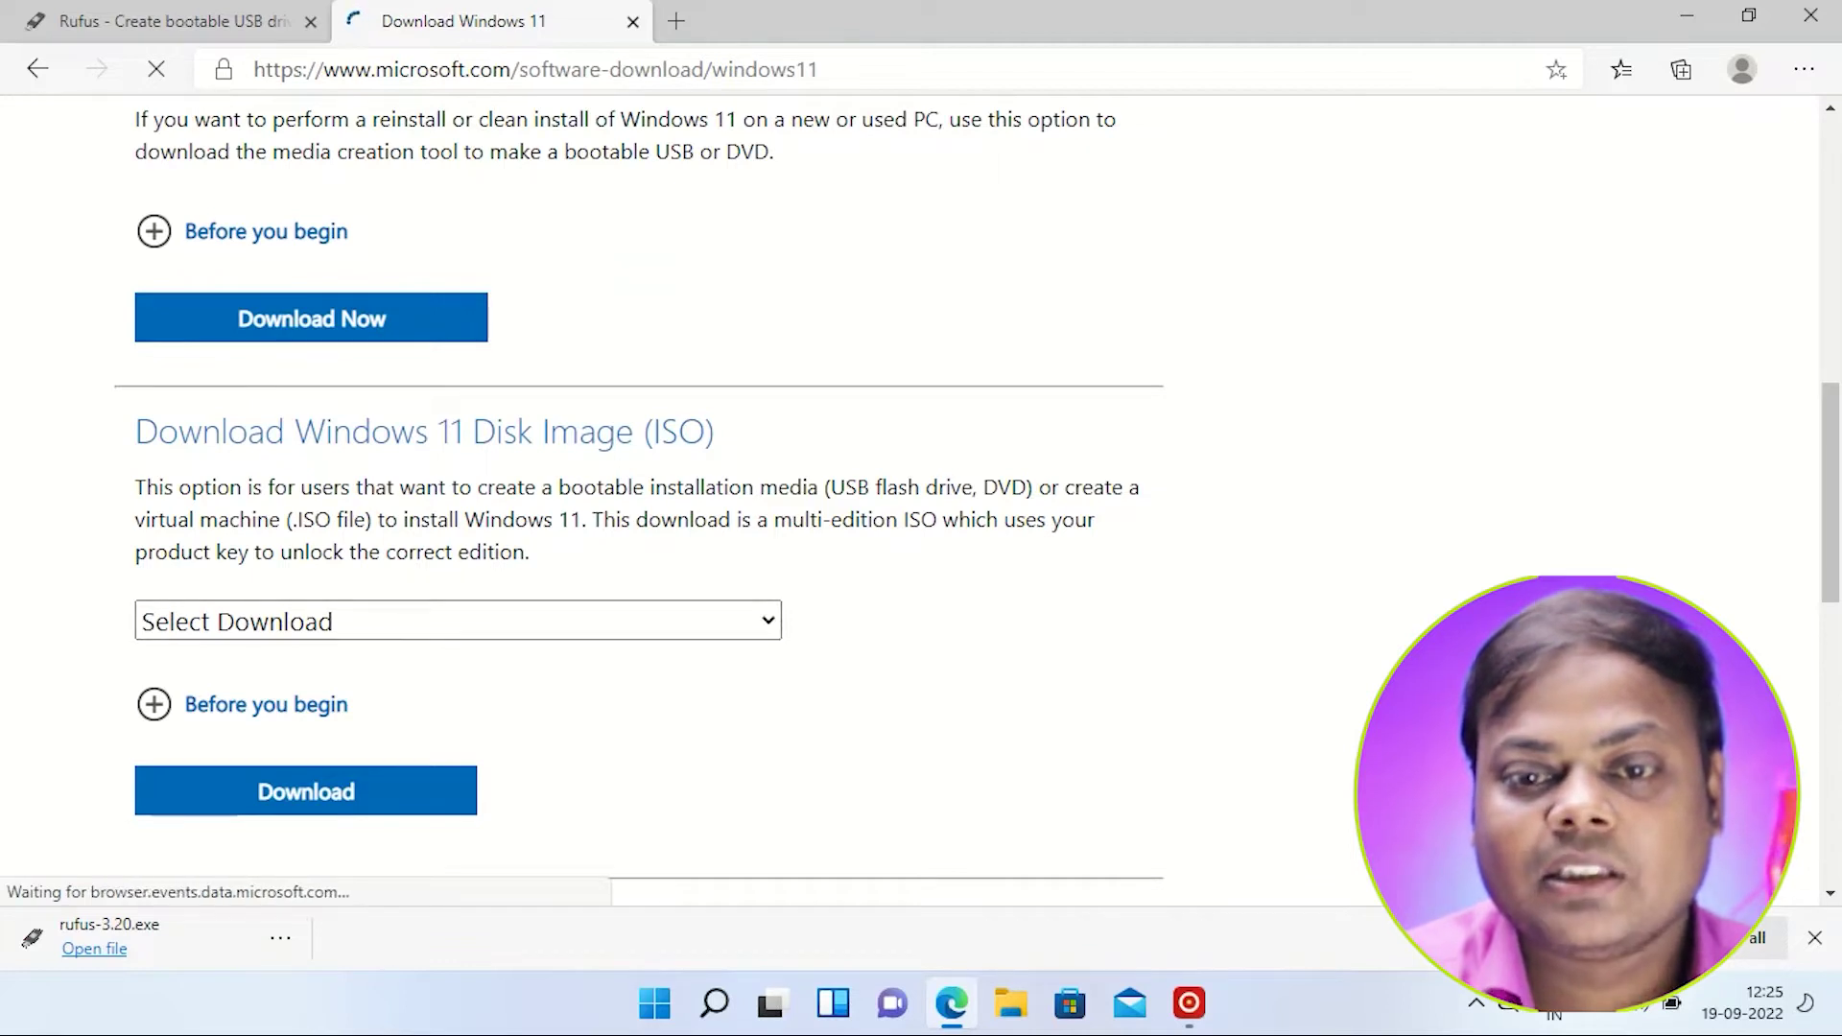
pyautogui.click(458, 621)
pyautogui.scroll(-1, 457, 585)
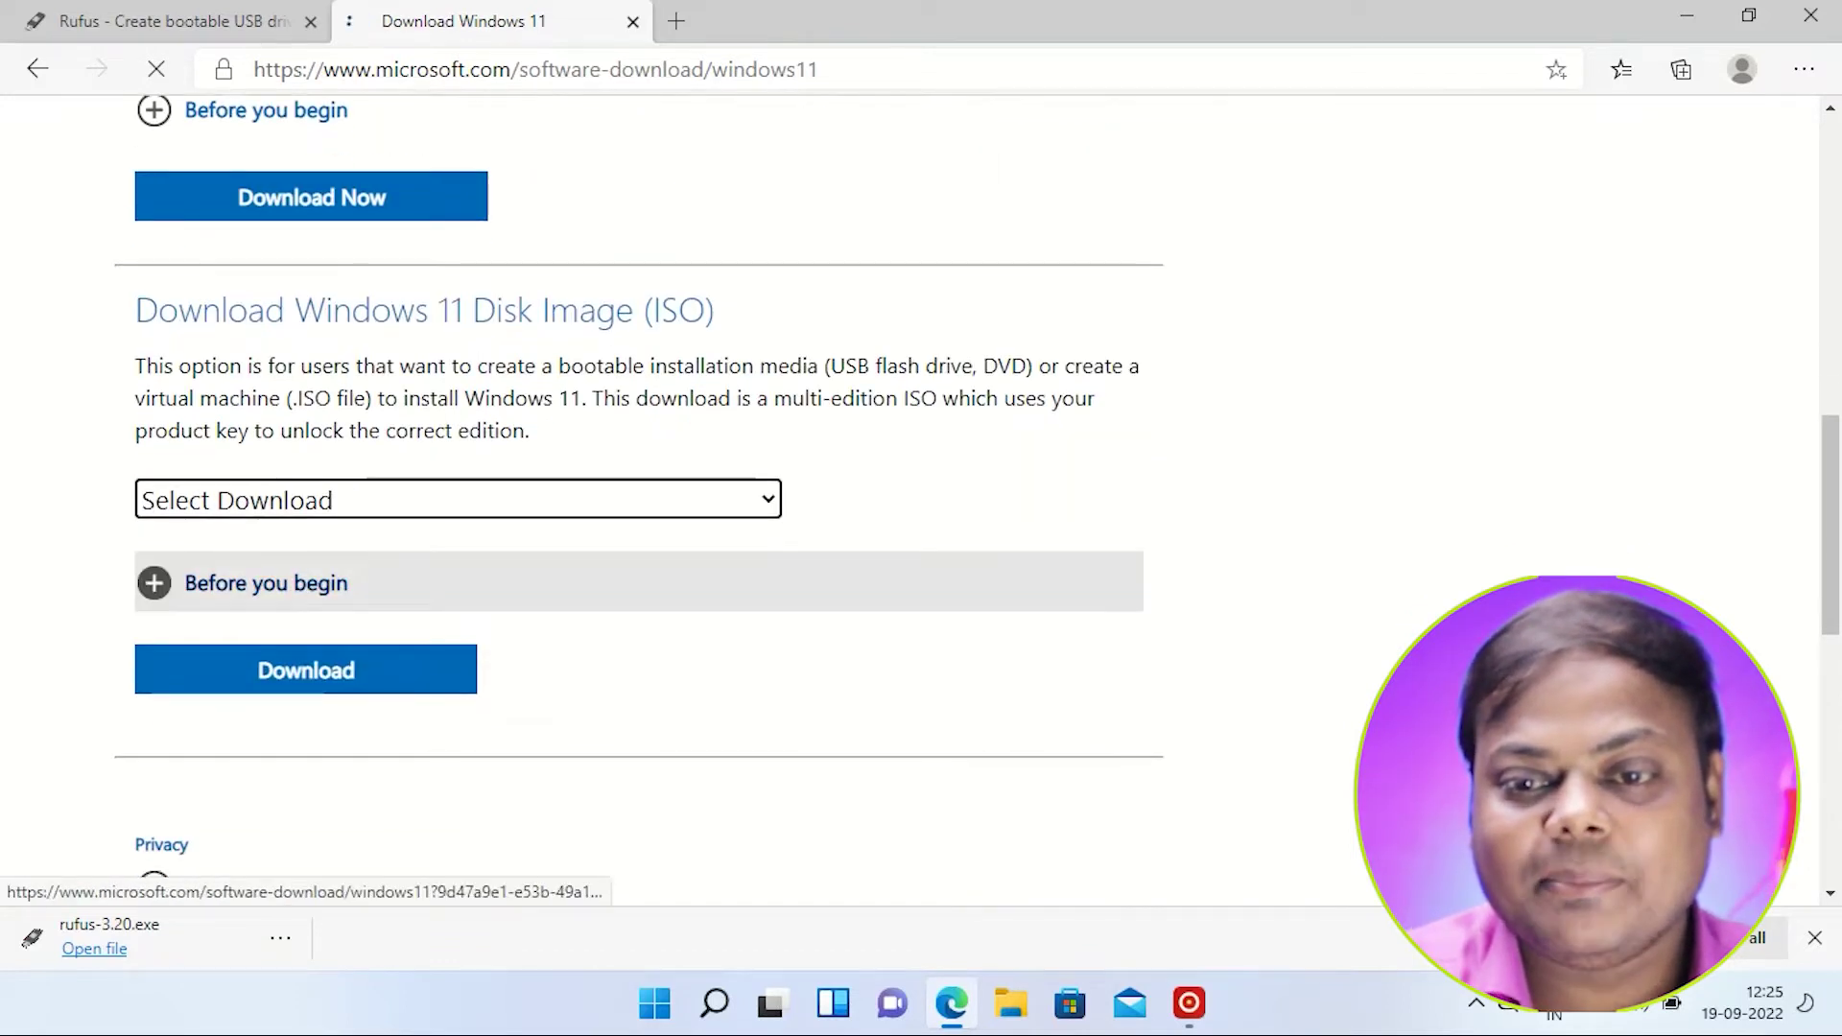
pyautogui.click(457, 499)
pyautogui.click(153, 580)
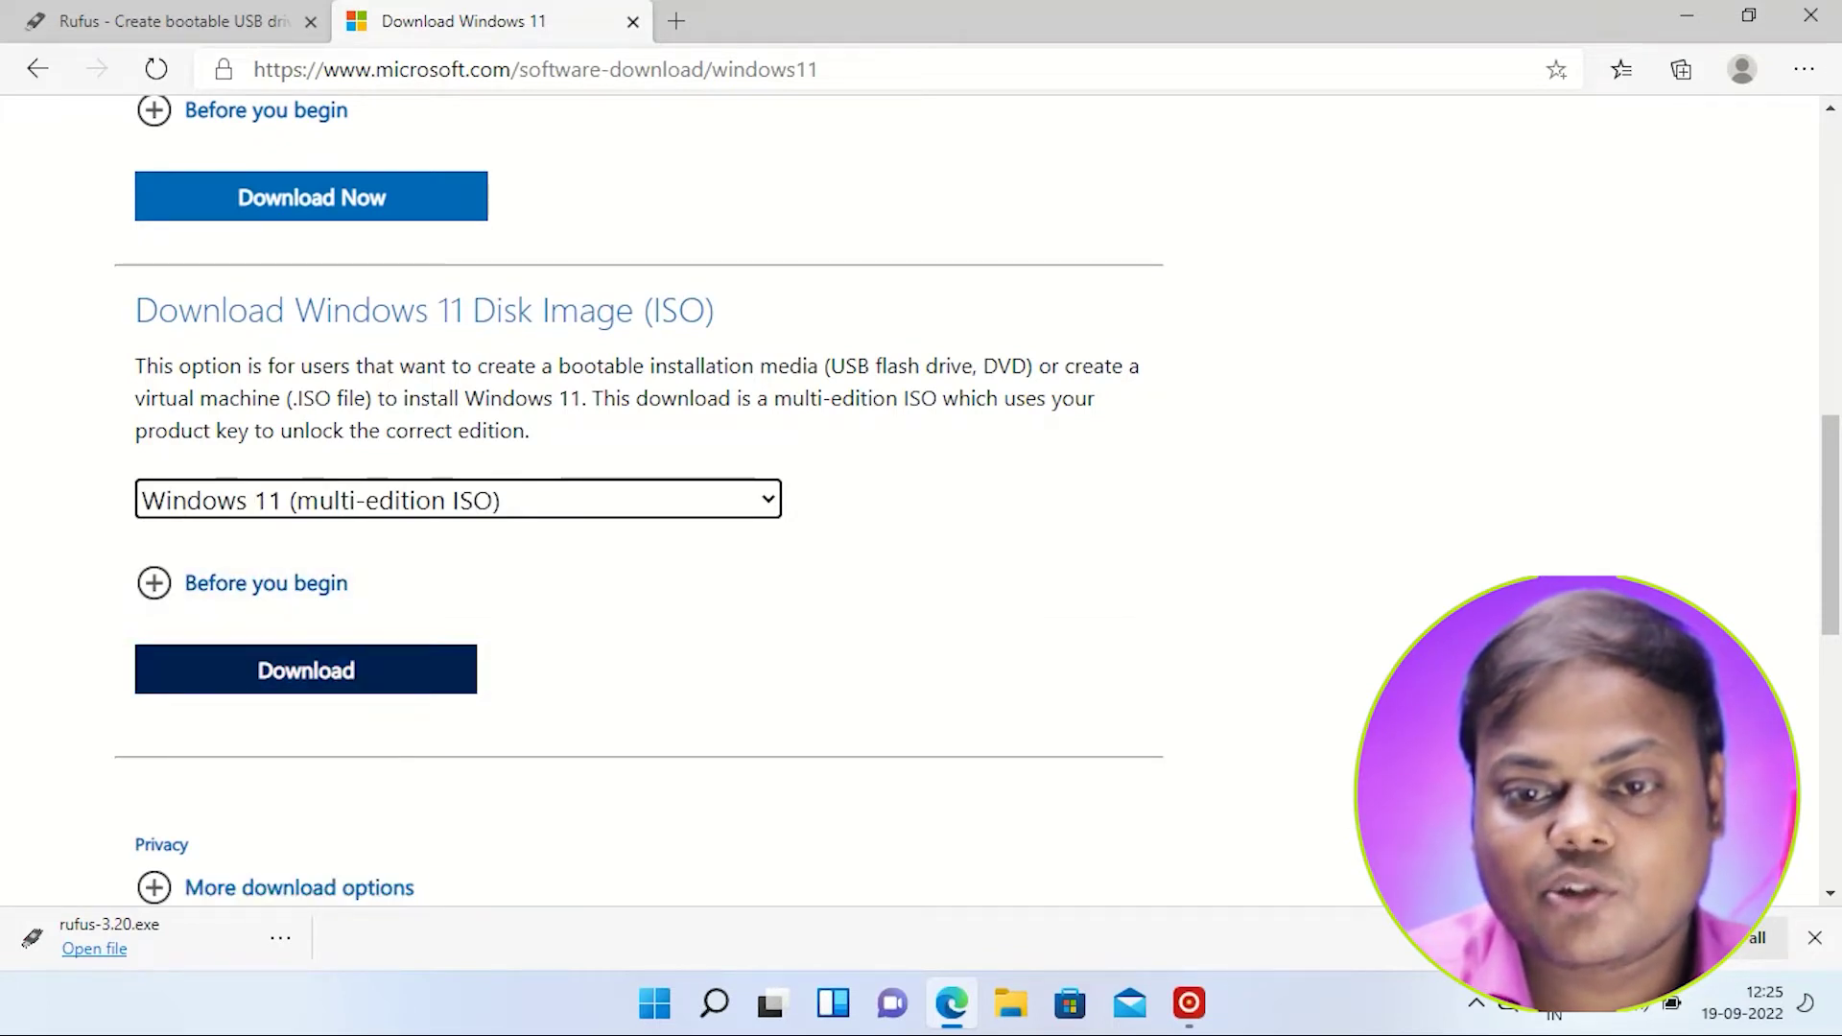
pyautogui.click(306, 670)
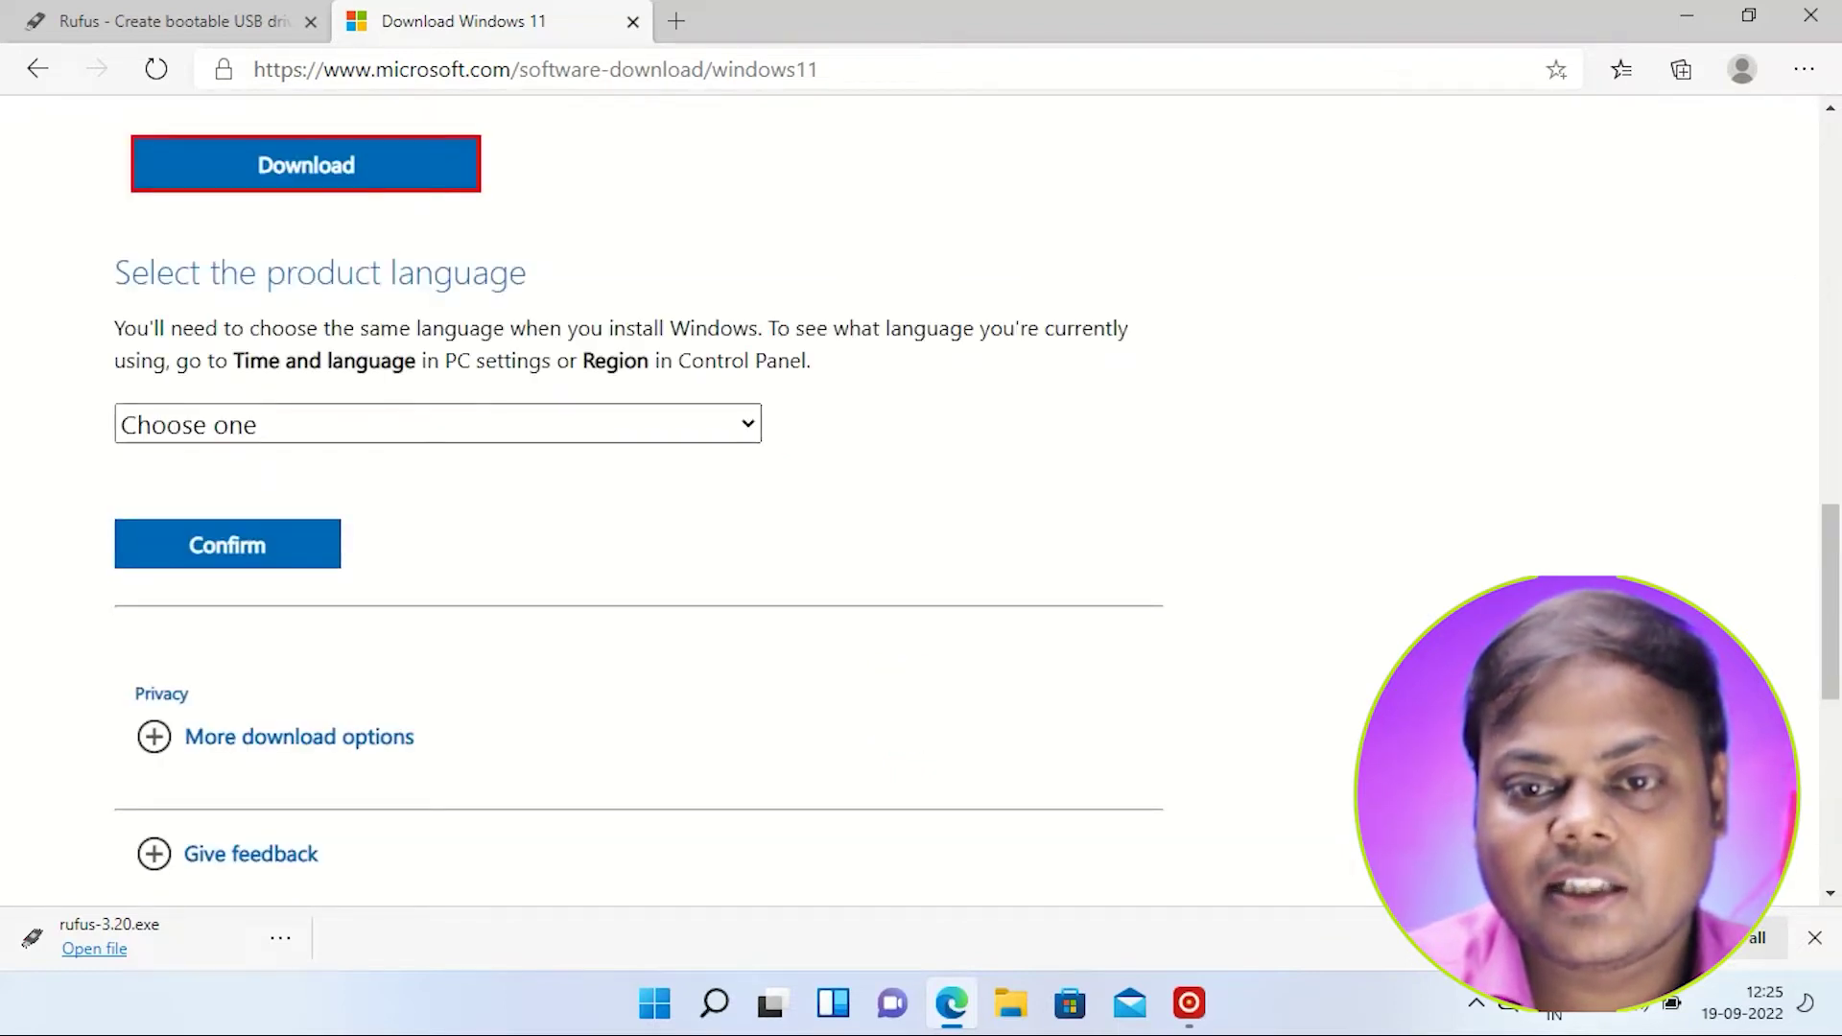
# - Confirm English (United States) as the product language and start the 64-bit Windows 11 download
pyautogui.click(437, 424)
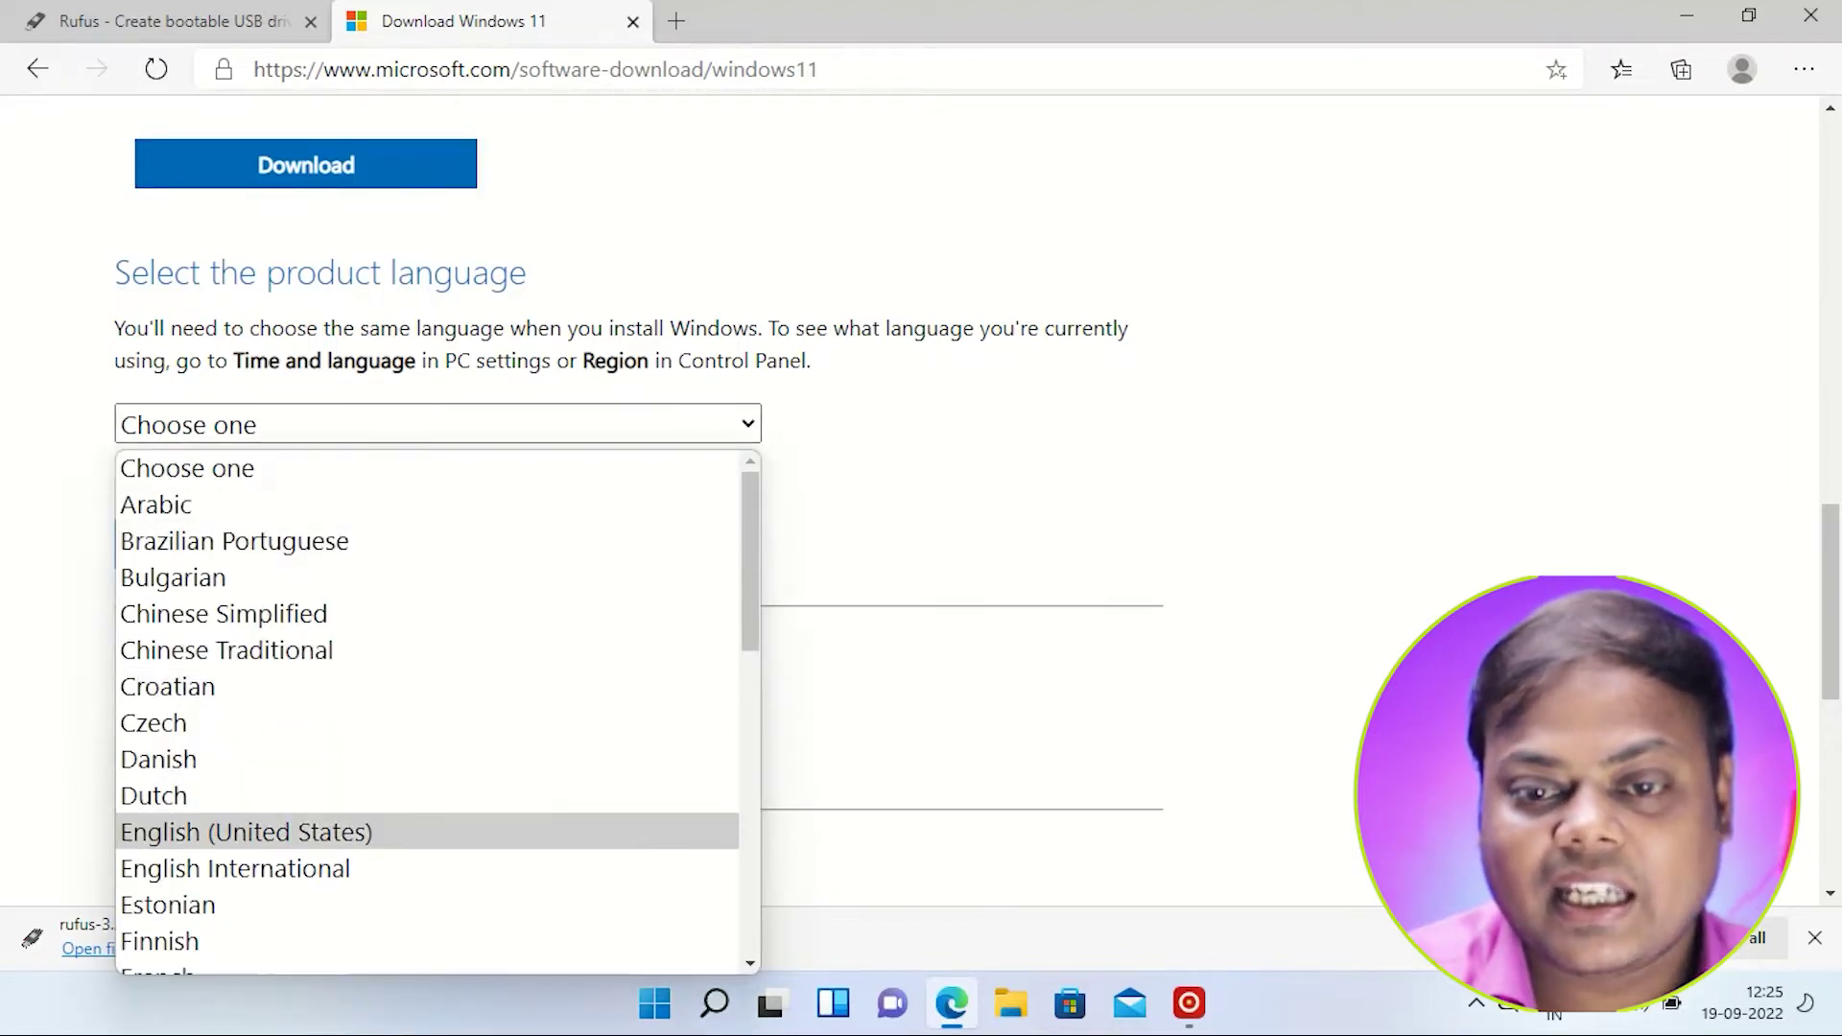
pyautogui.click(245, 832)
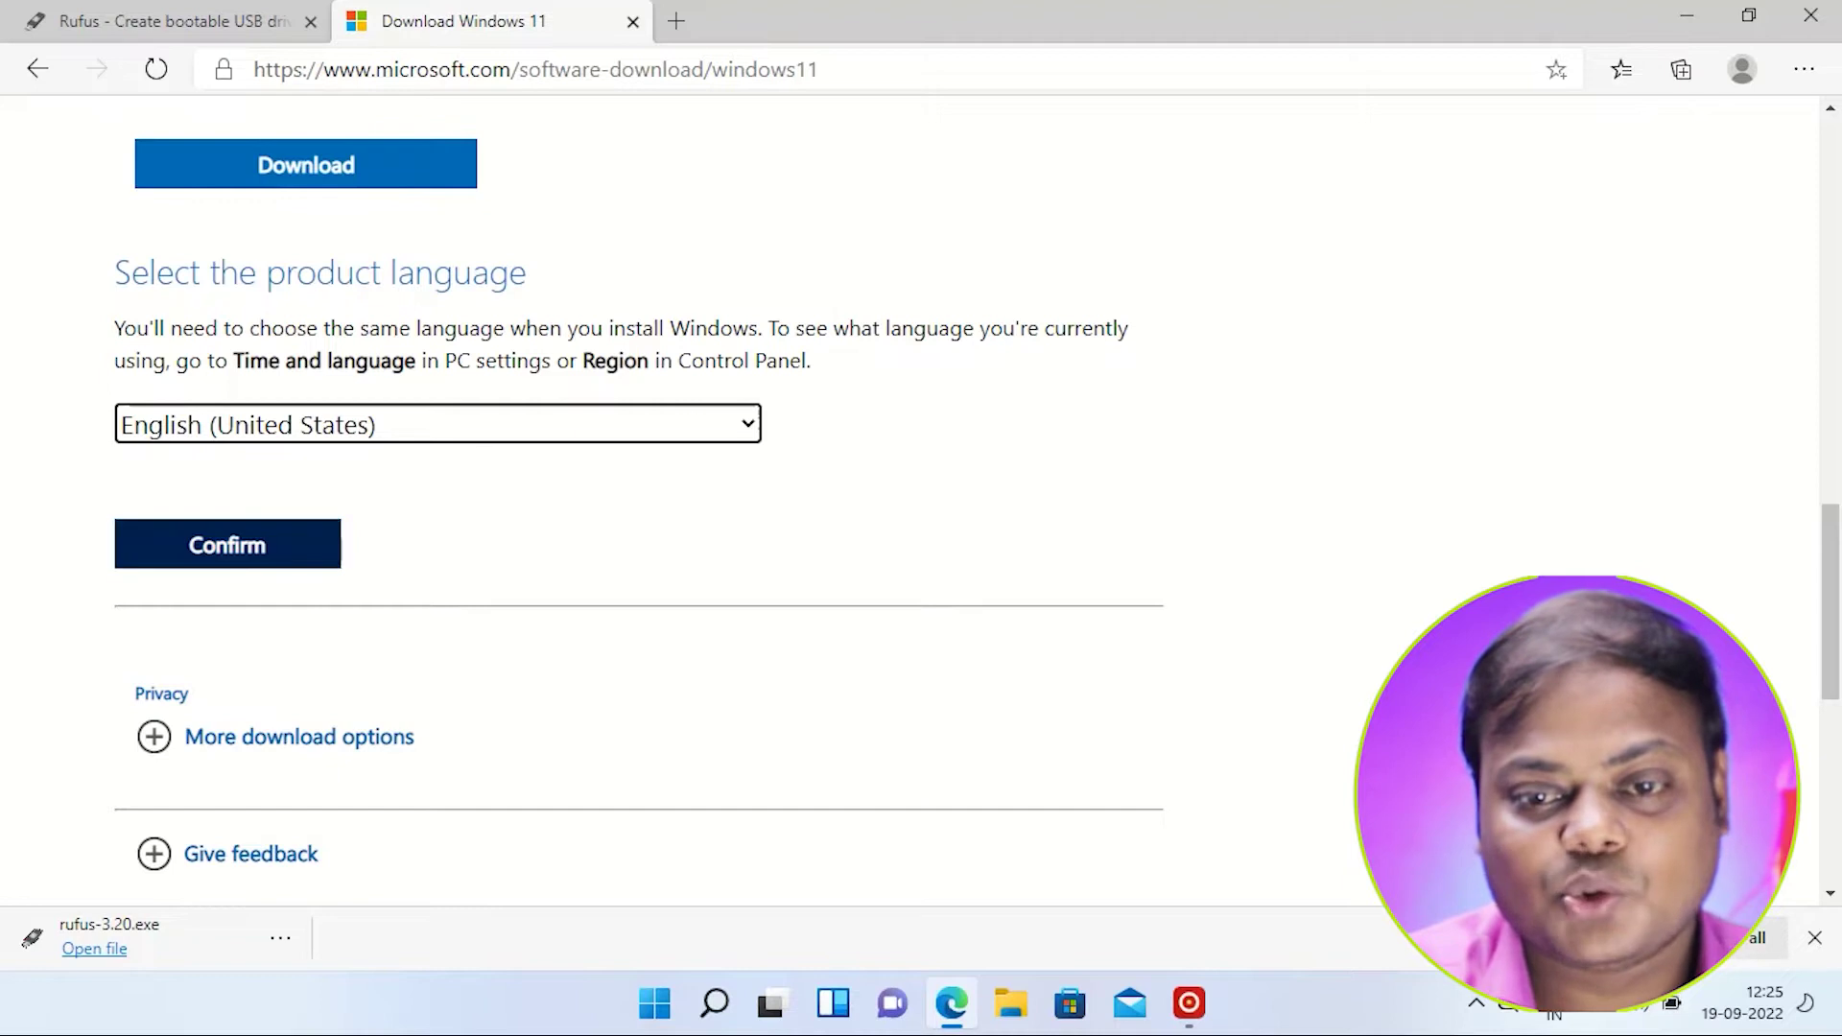
pyautogui.click(228, 544)
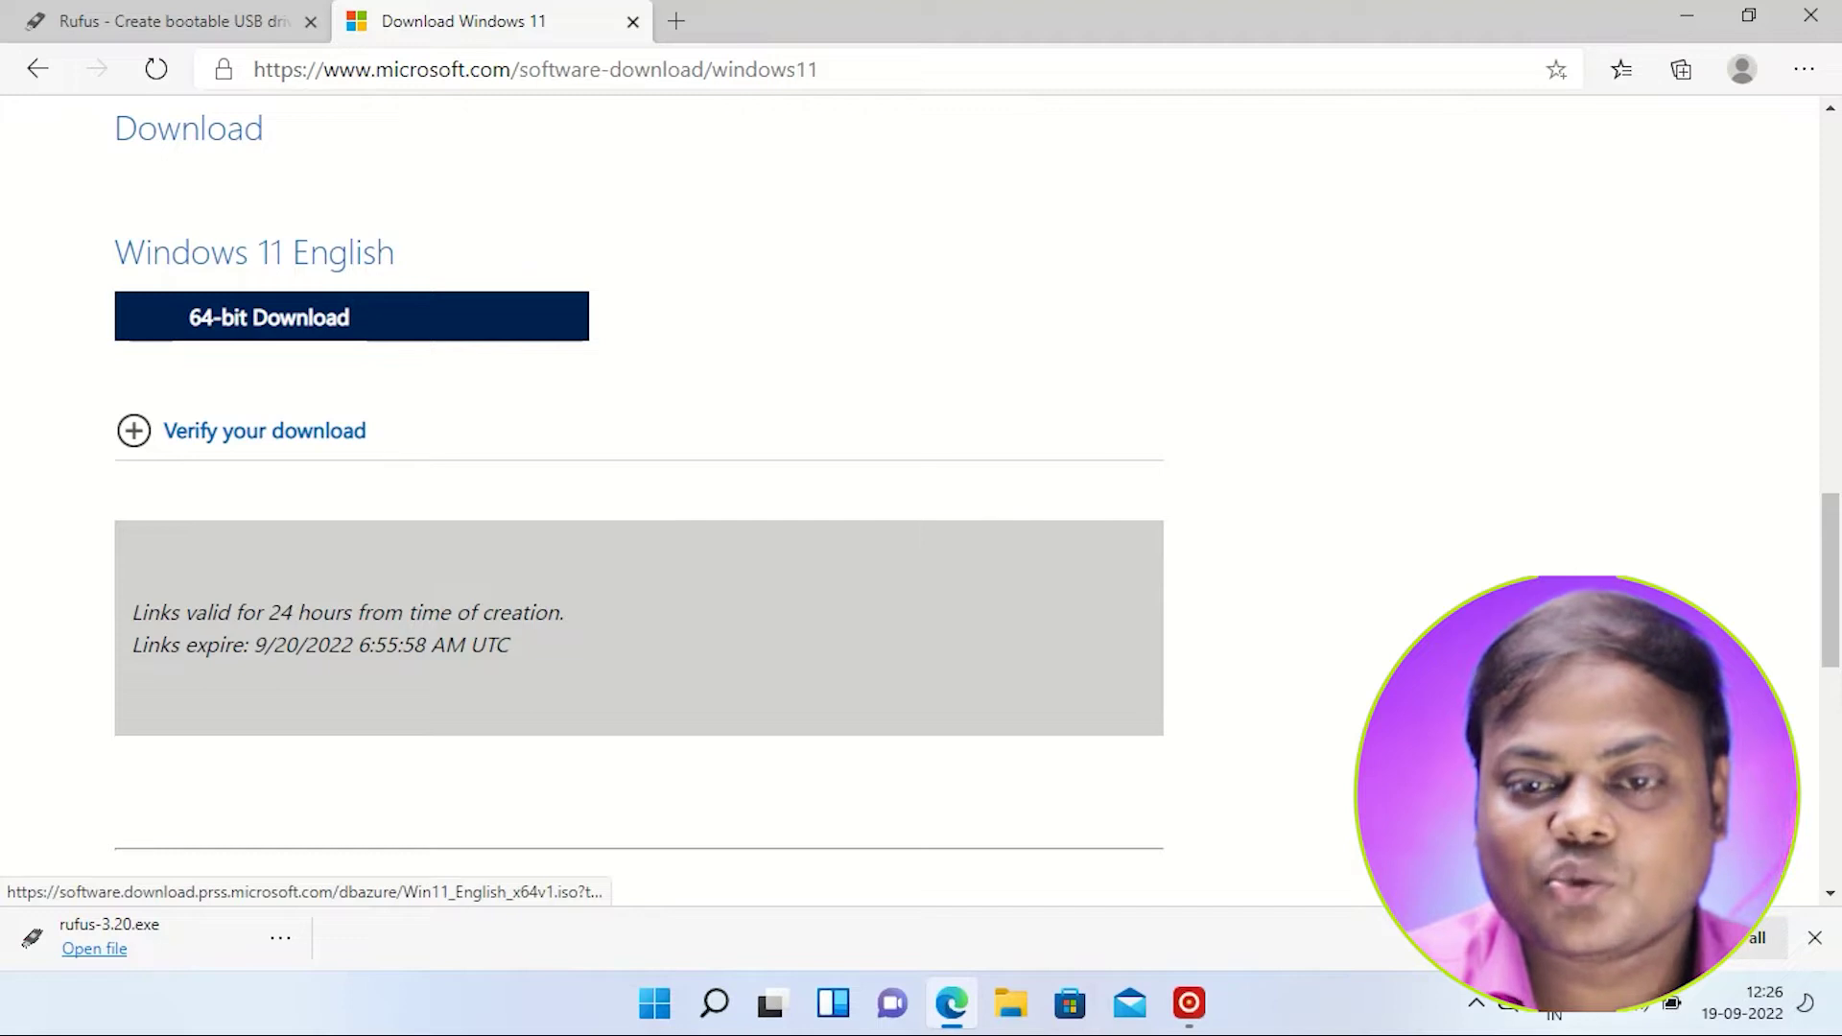
pyautogui.click(351, 317)
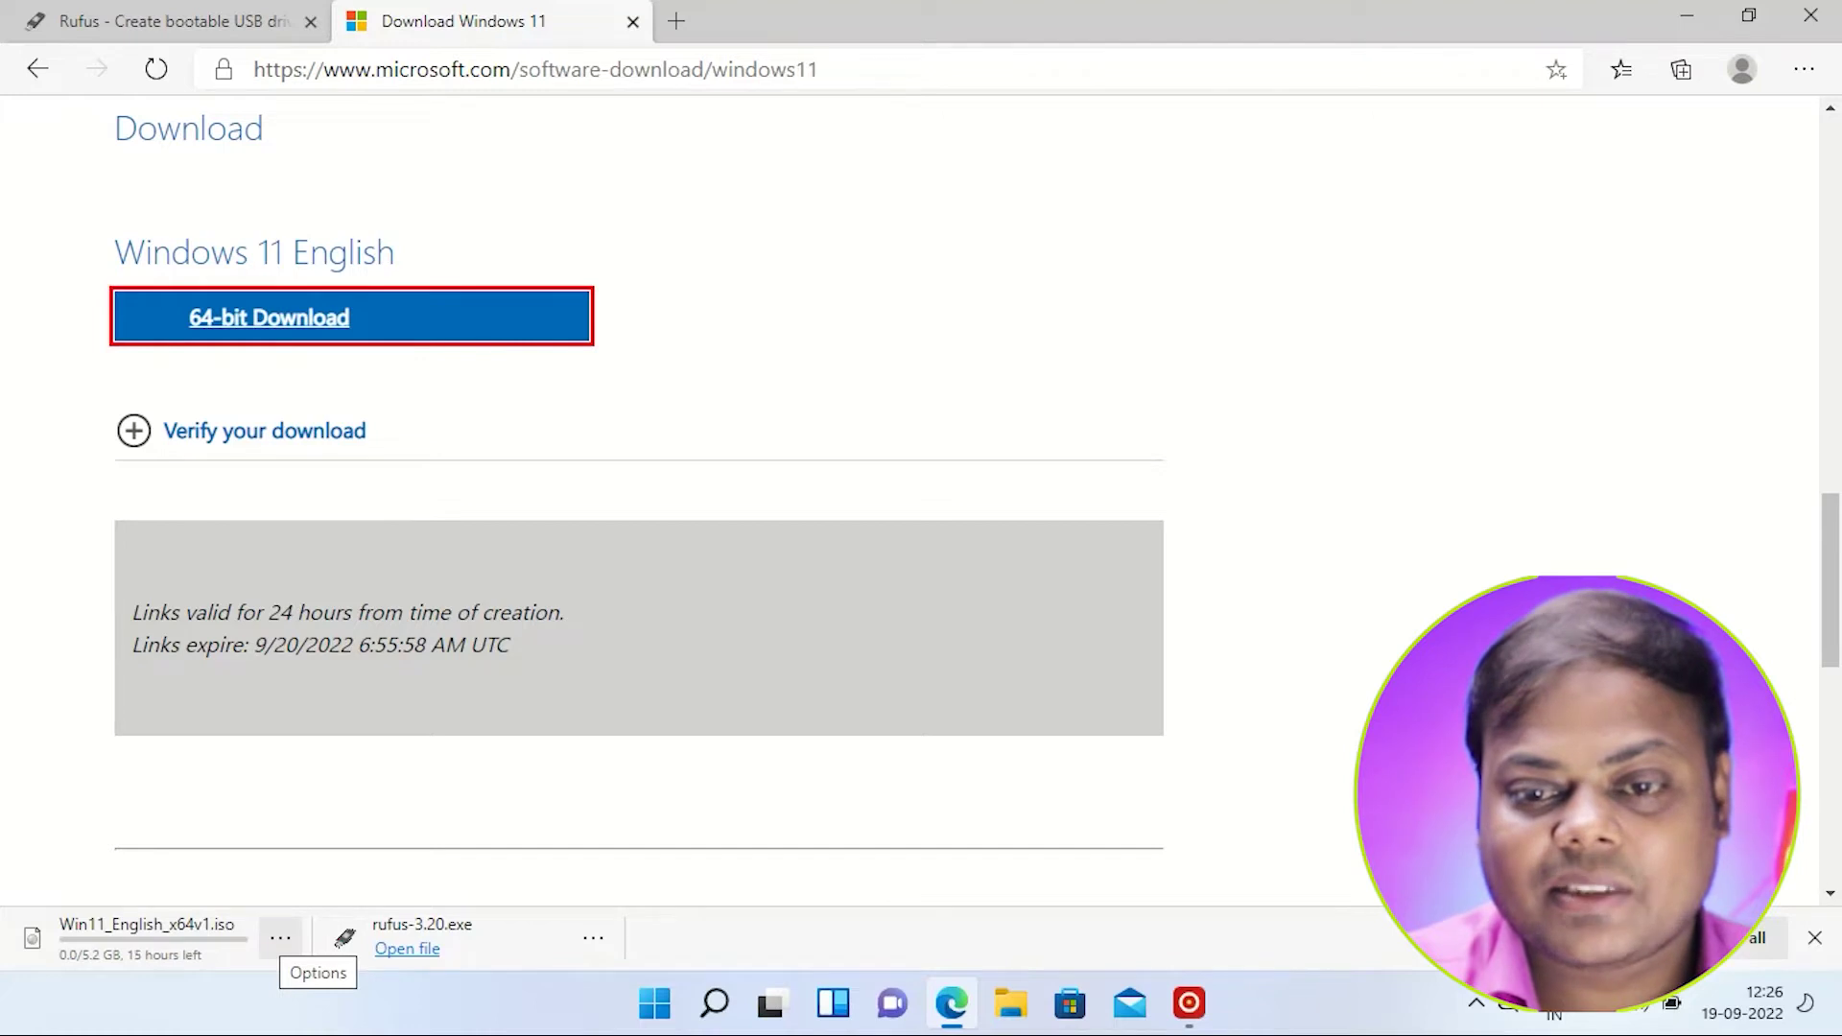
# - Cancel the running Win11_English_x64v1.iso download and close the browser
pyautogui.click(280, 937)
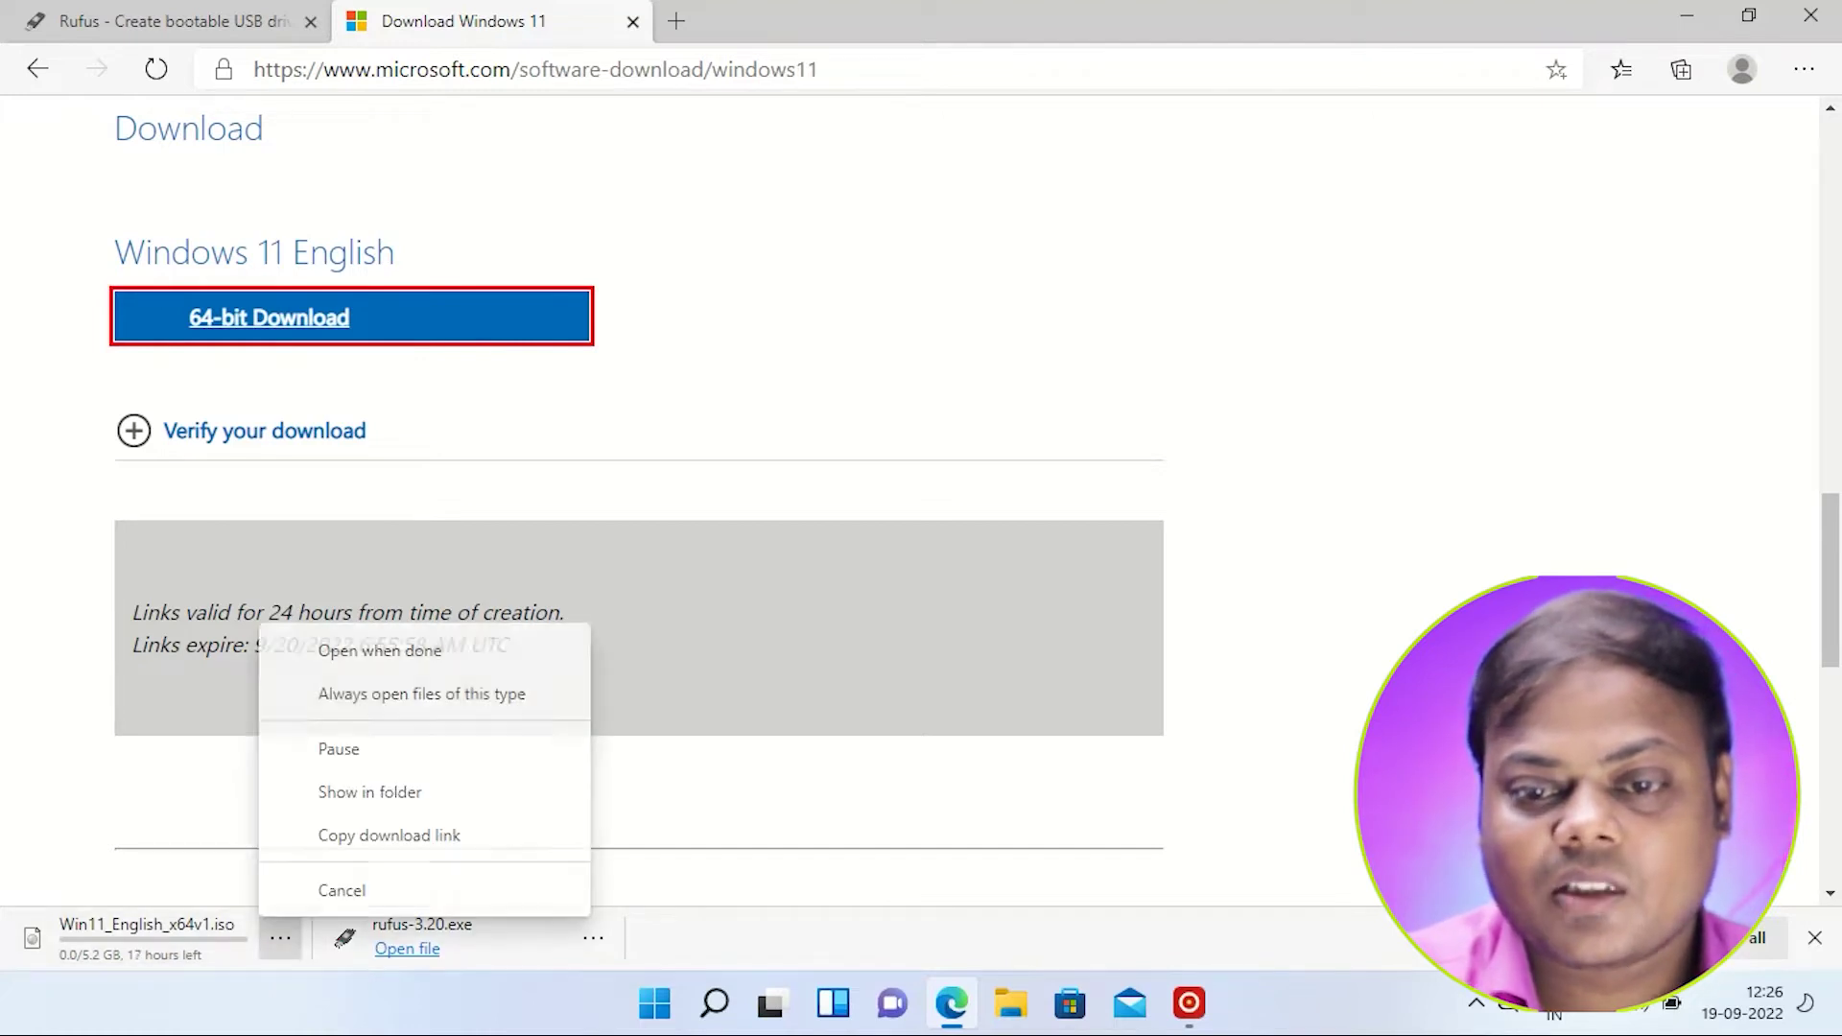
pyautogui.click(342, 890)
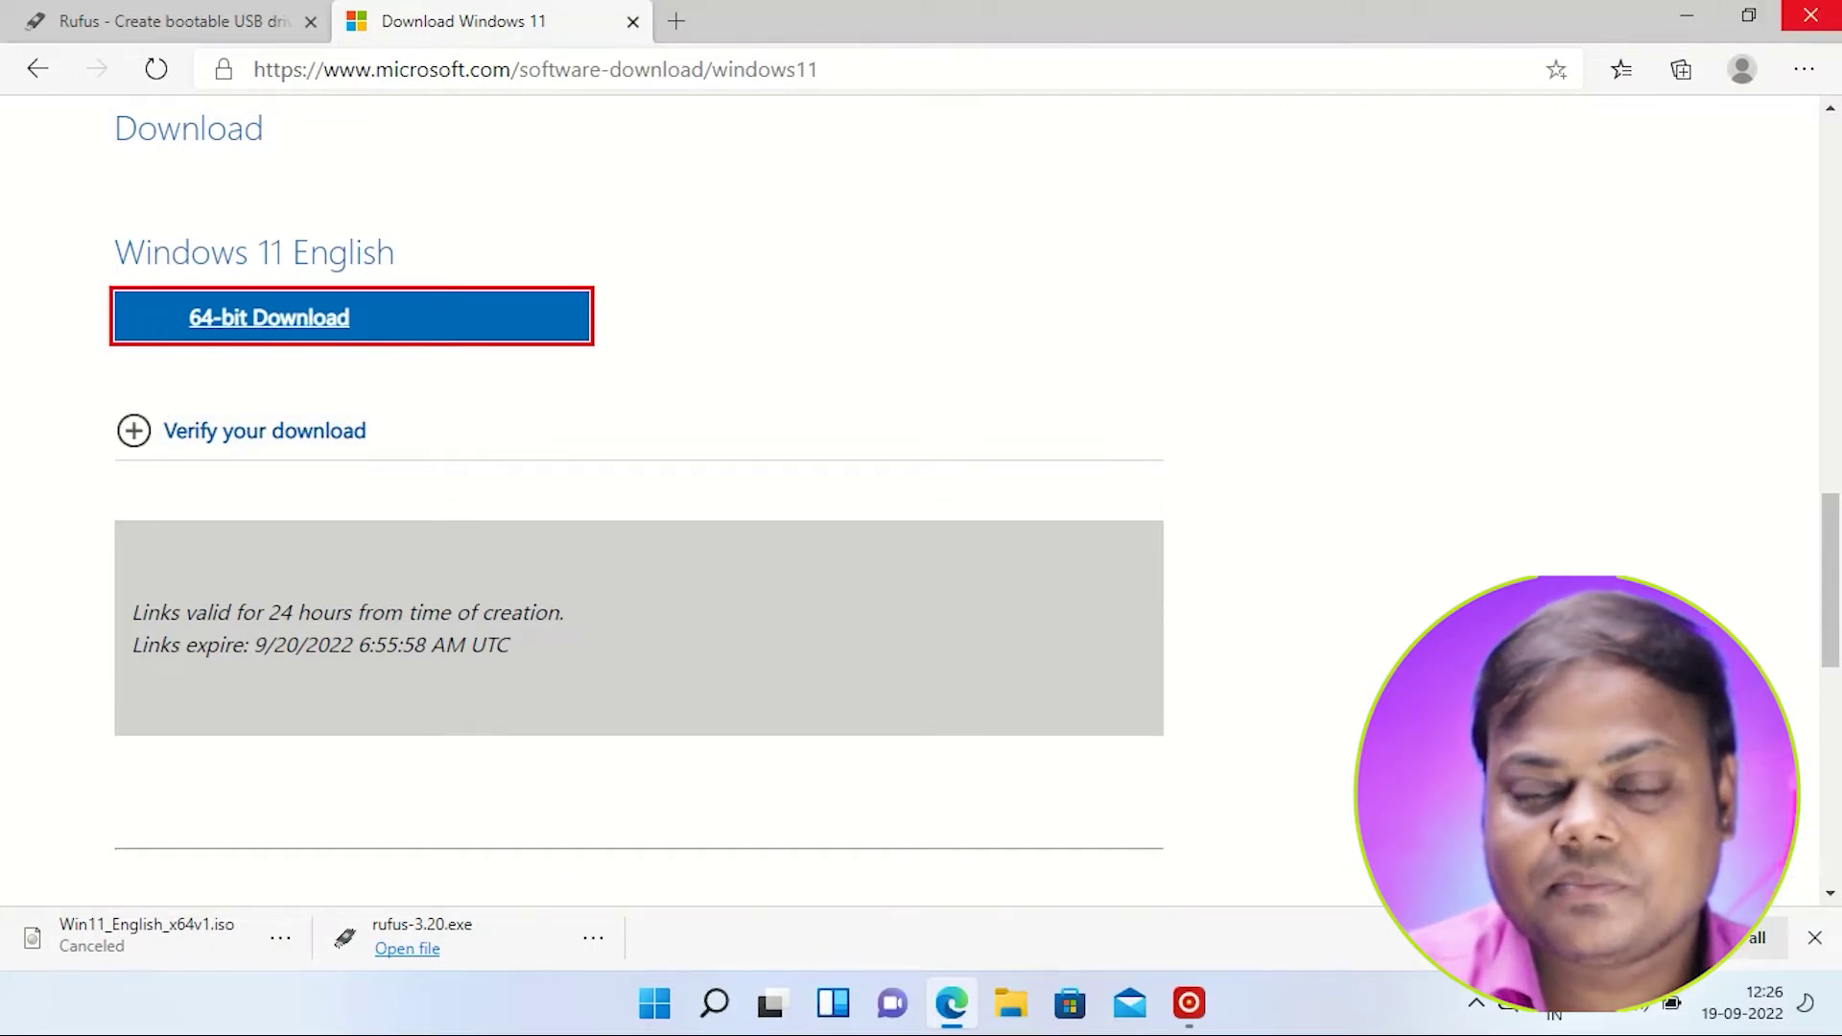
pyautogui.click(1811, 14)
pyautogui.rightClick(971, 159)
pyautogui.click(1496, 451)
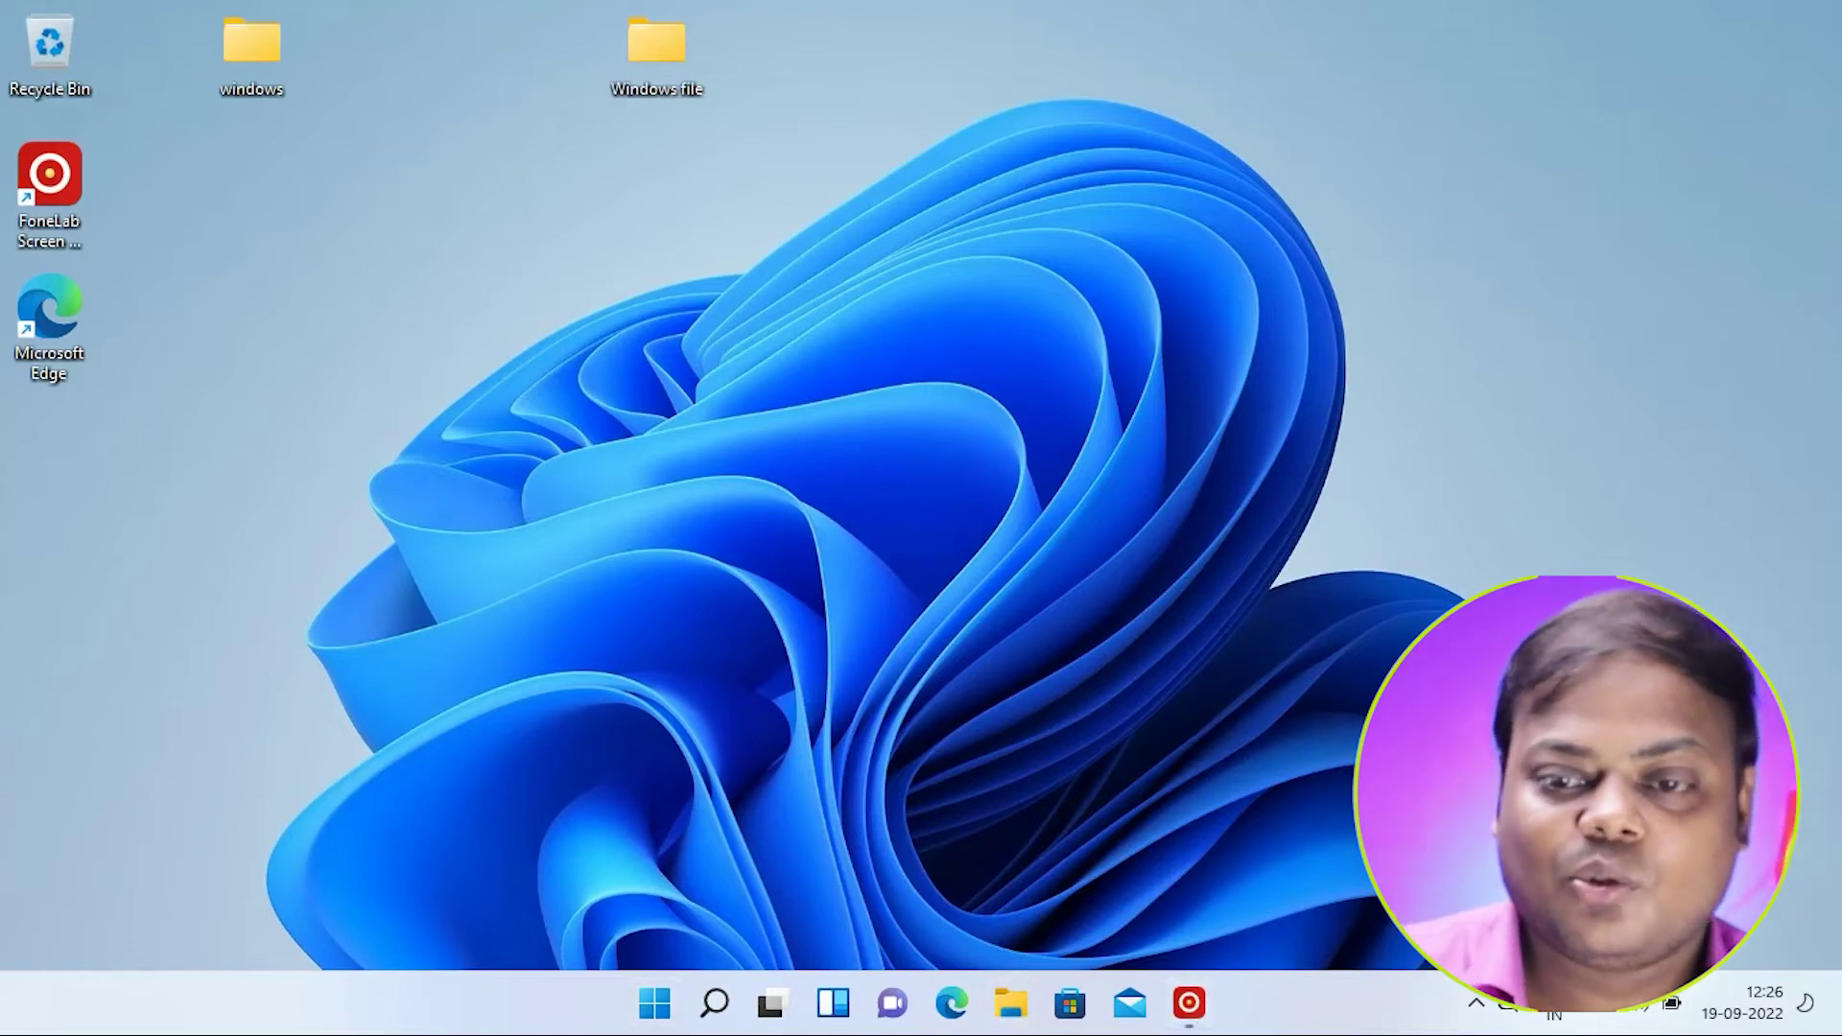
# - Copy rufus-3.20 from the Downloads folder into the Windows file folder on the desktop
pyautogui.press('super+e')
pyautogui.click(119, 299)
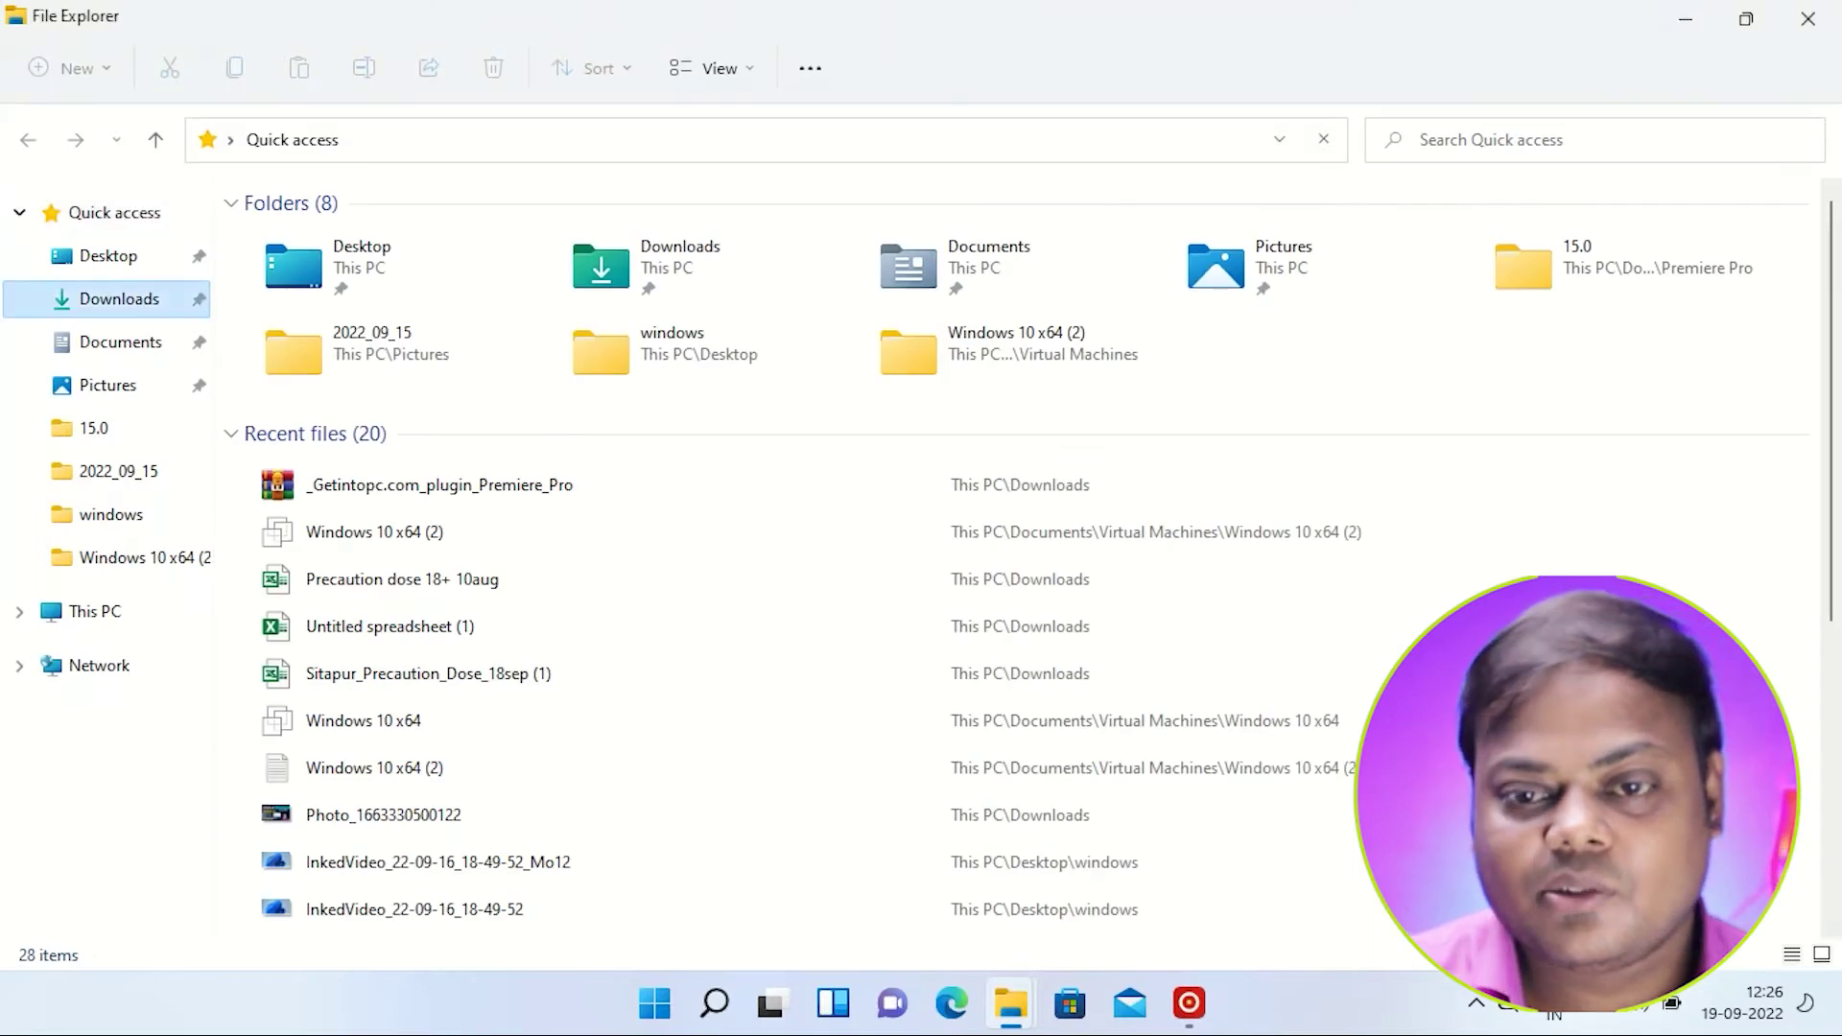
pyautogui.click(305, 297)
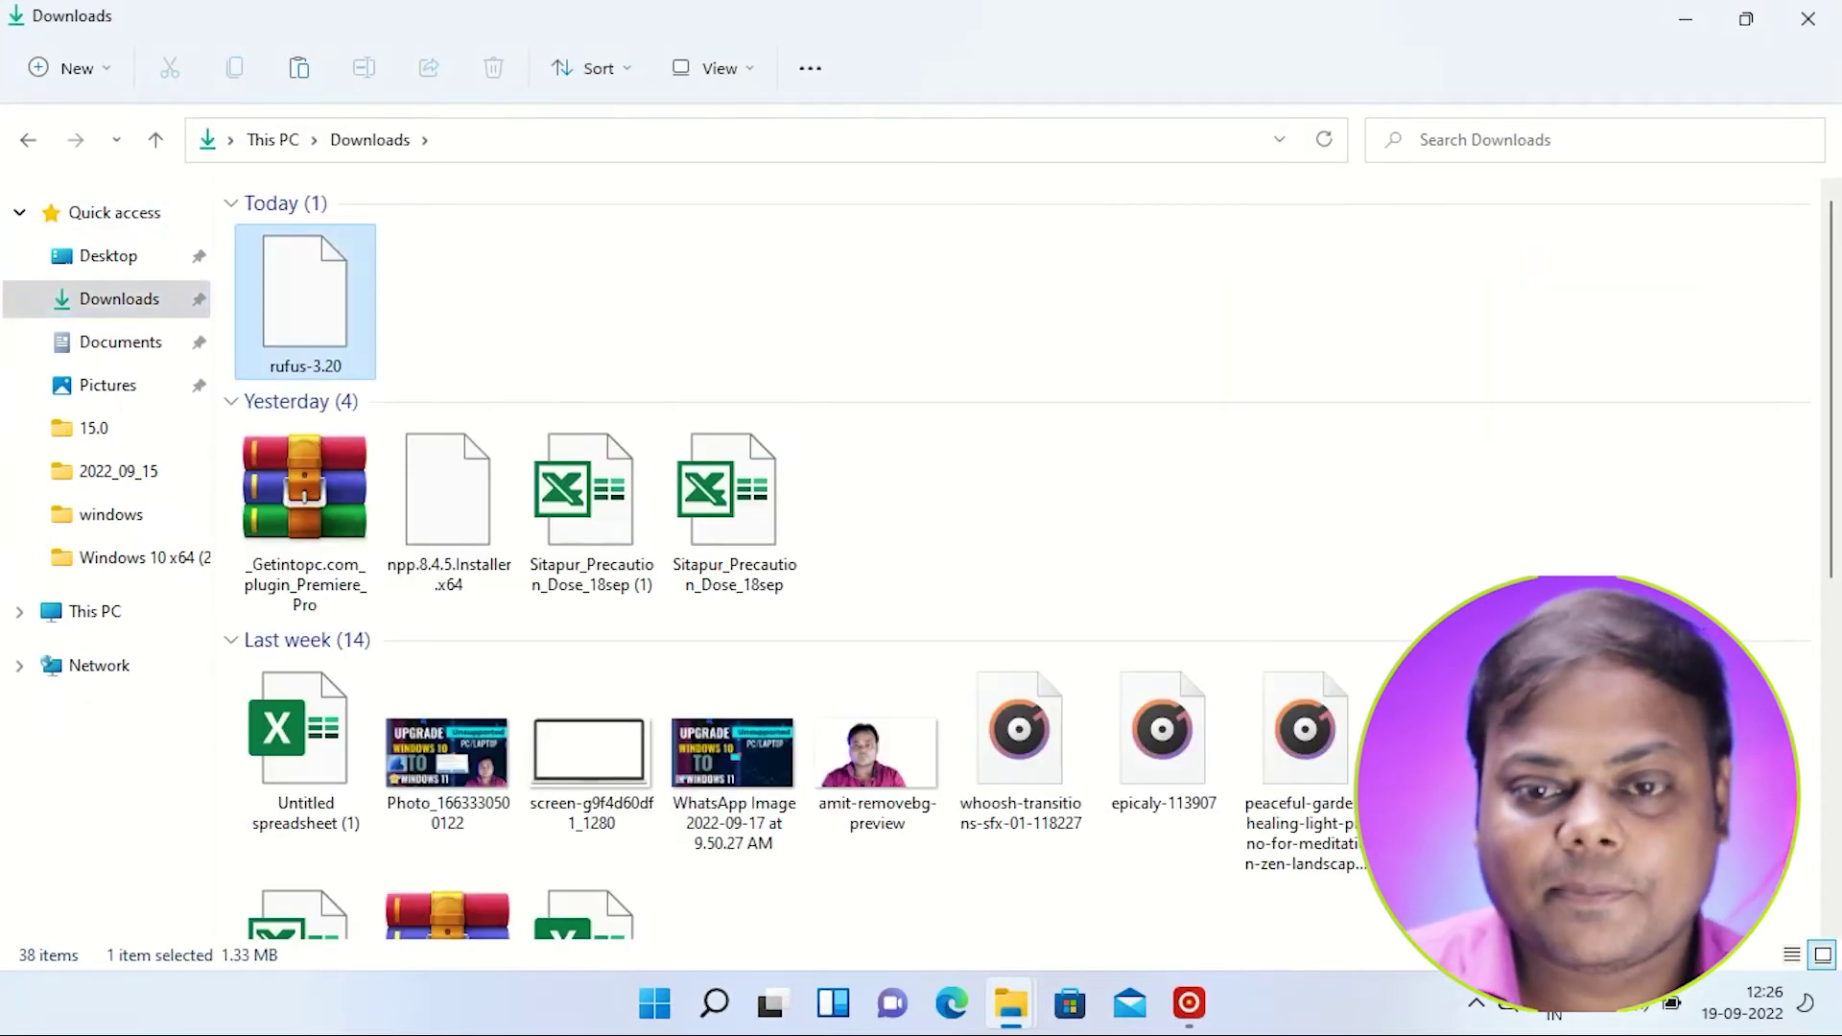
pyautogui.rightClick(307, 289)
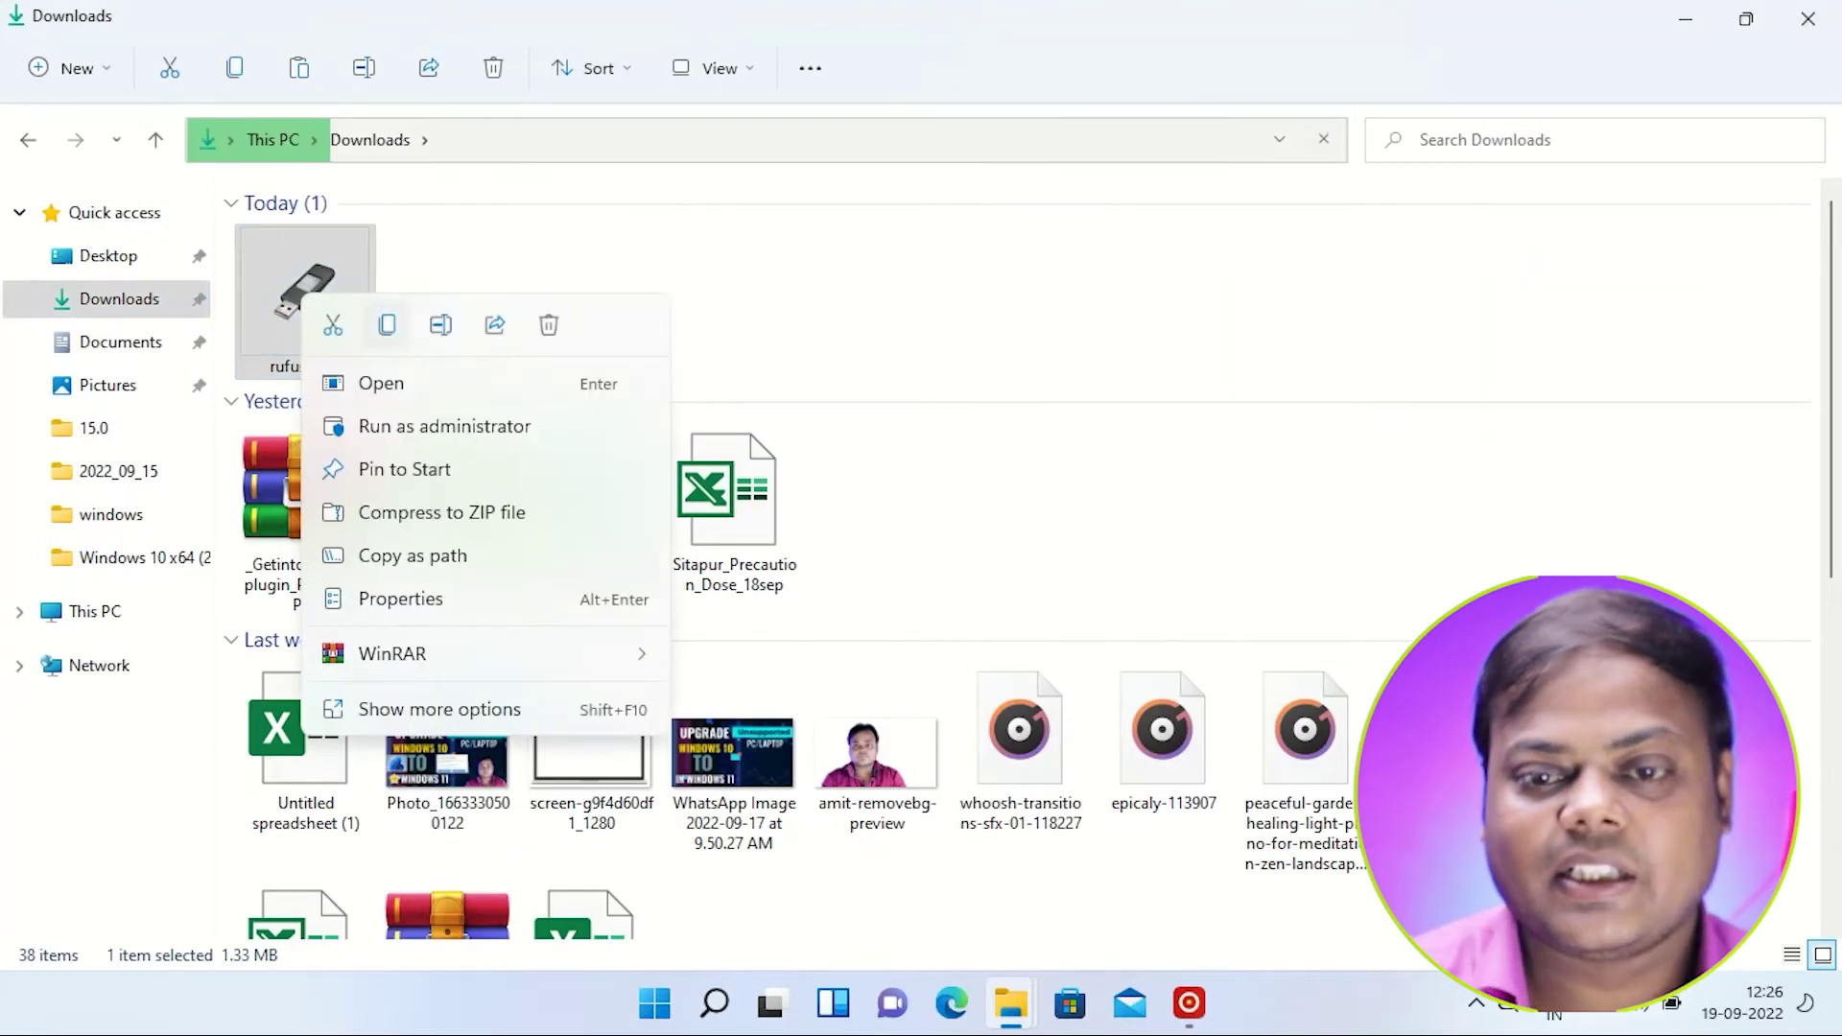
pyautogui.press('Escape')
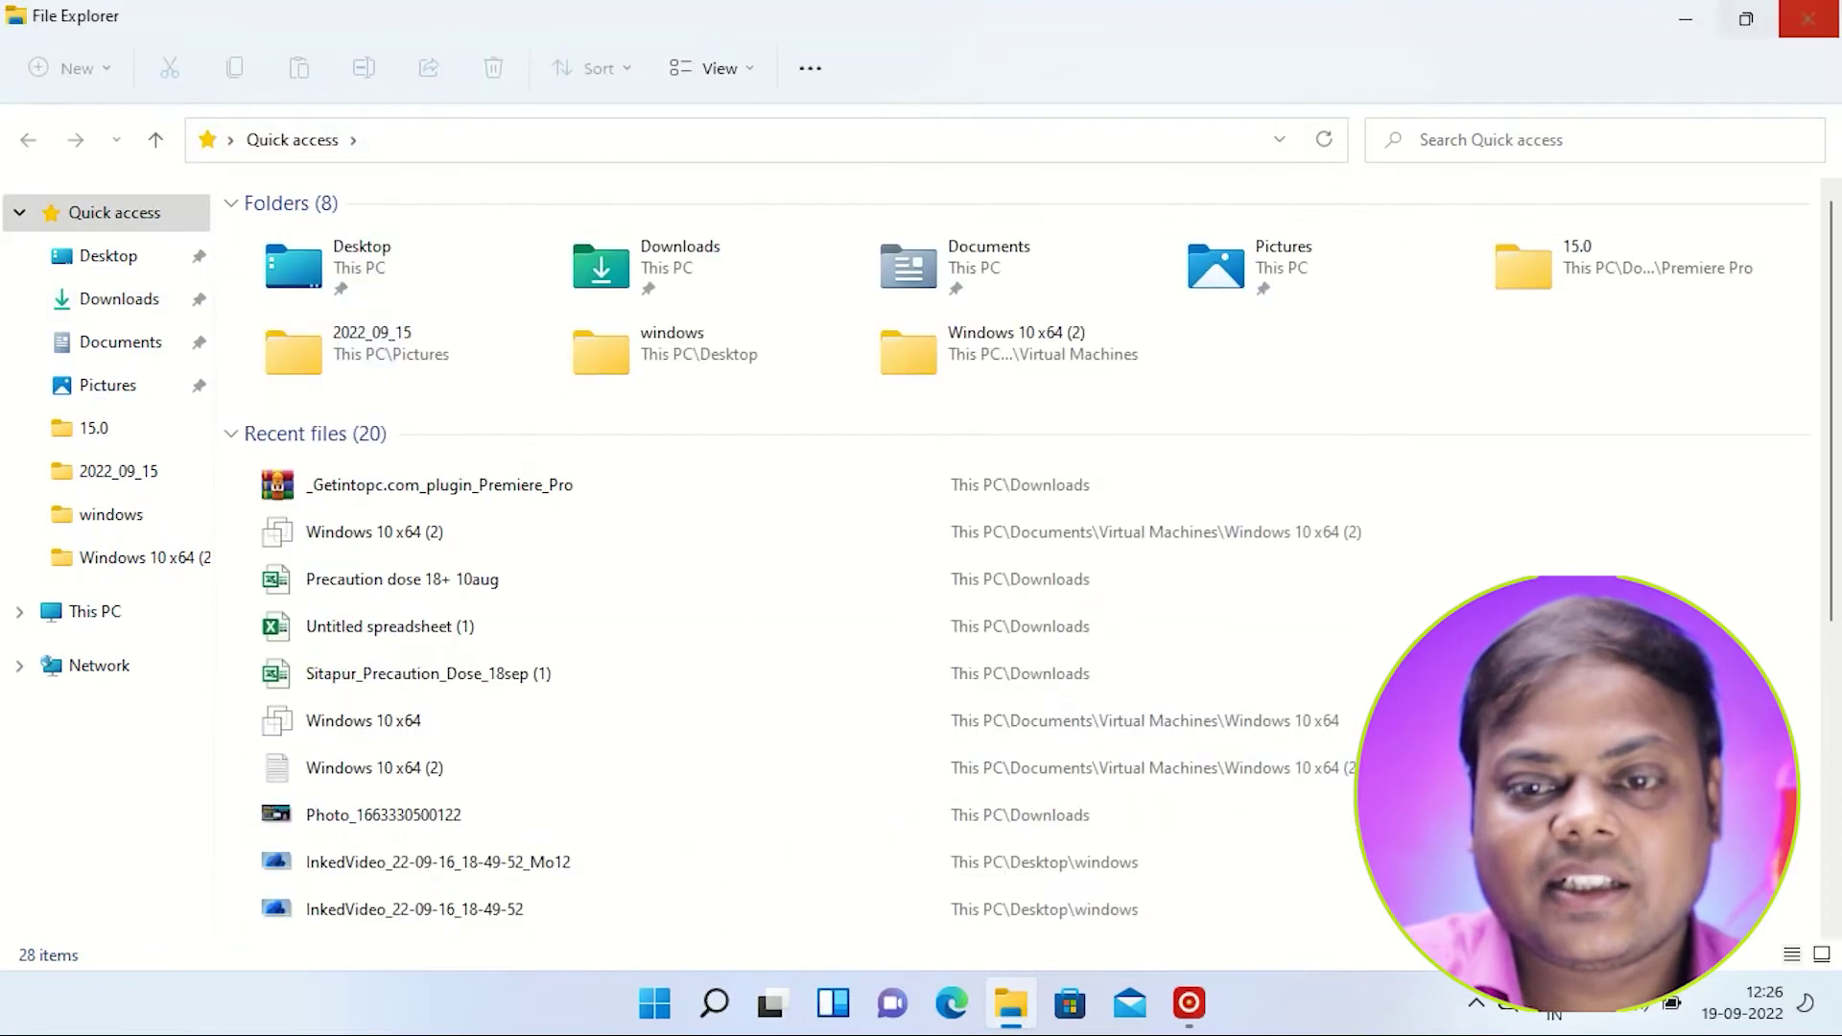
pyautogui.click(1807, 18)
pyautogui.doubleClick(656, 43)
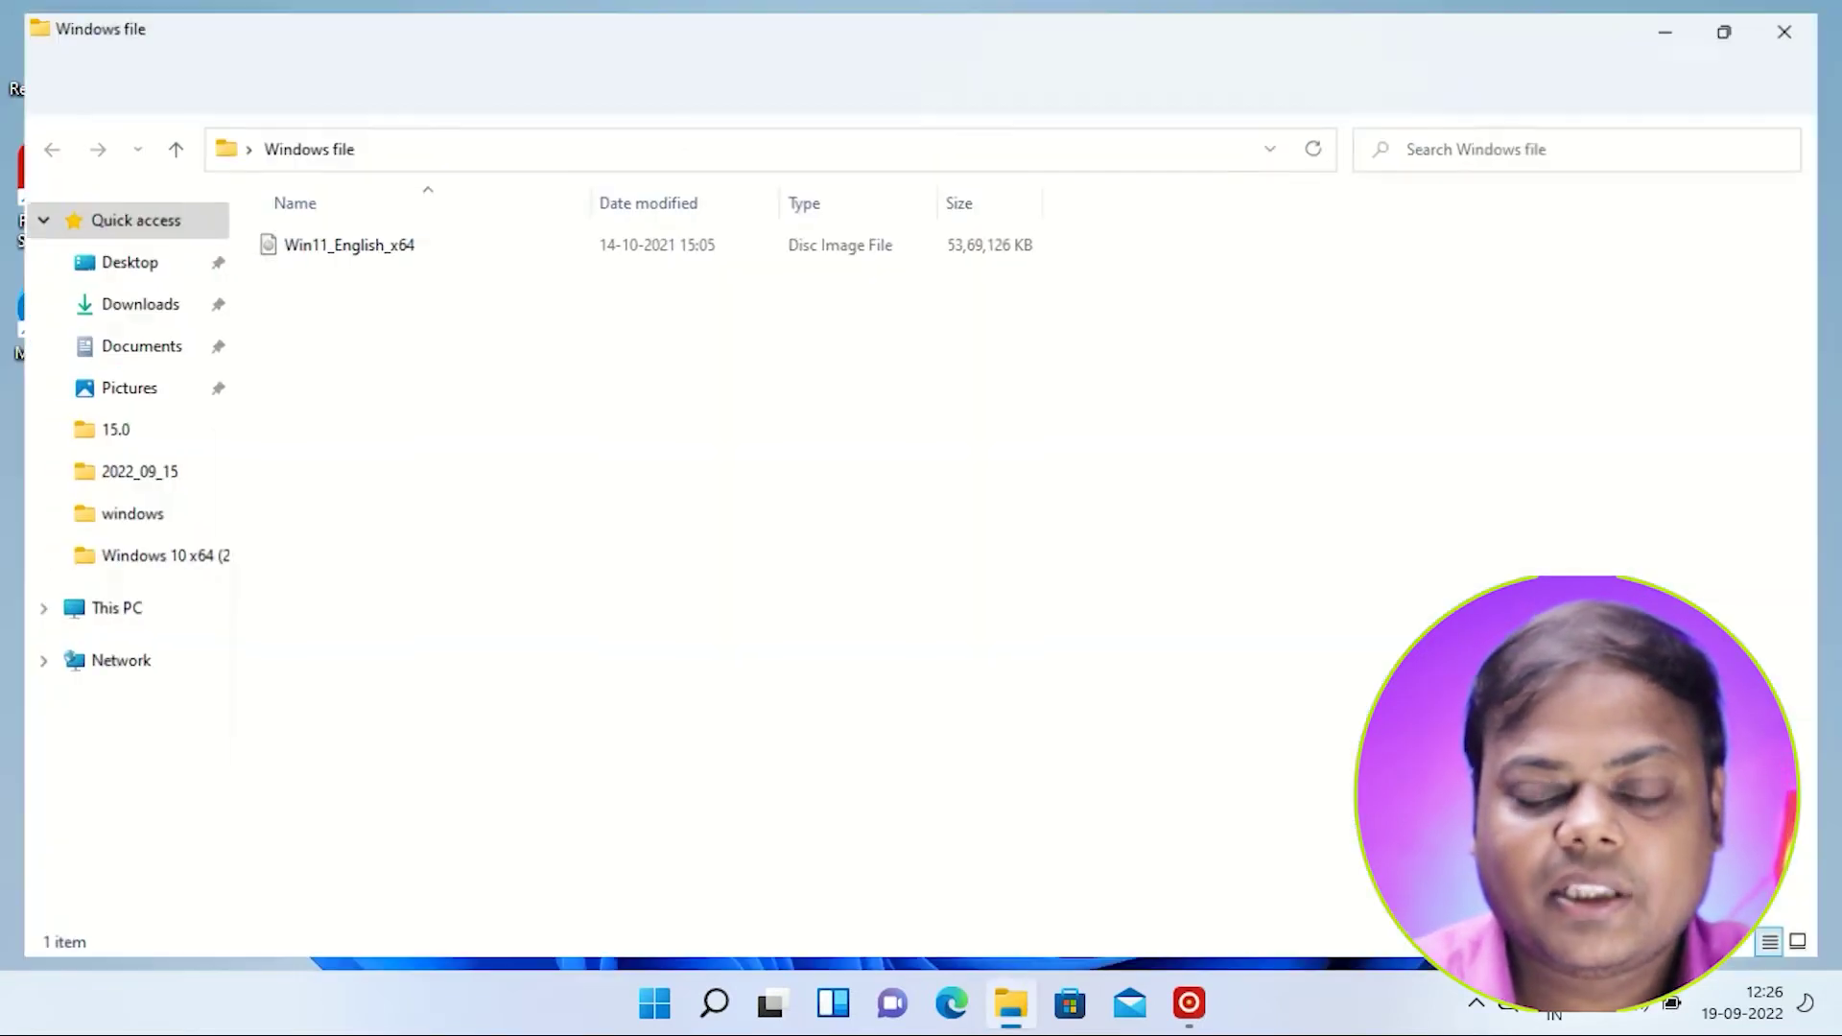
pyautogui.rightClick(348, 304)
pyautogui.hotkey('ctrl', 'v')
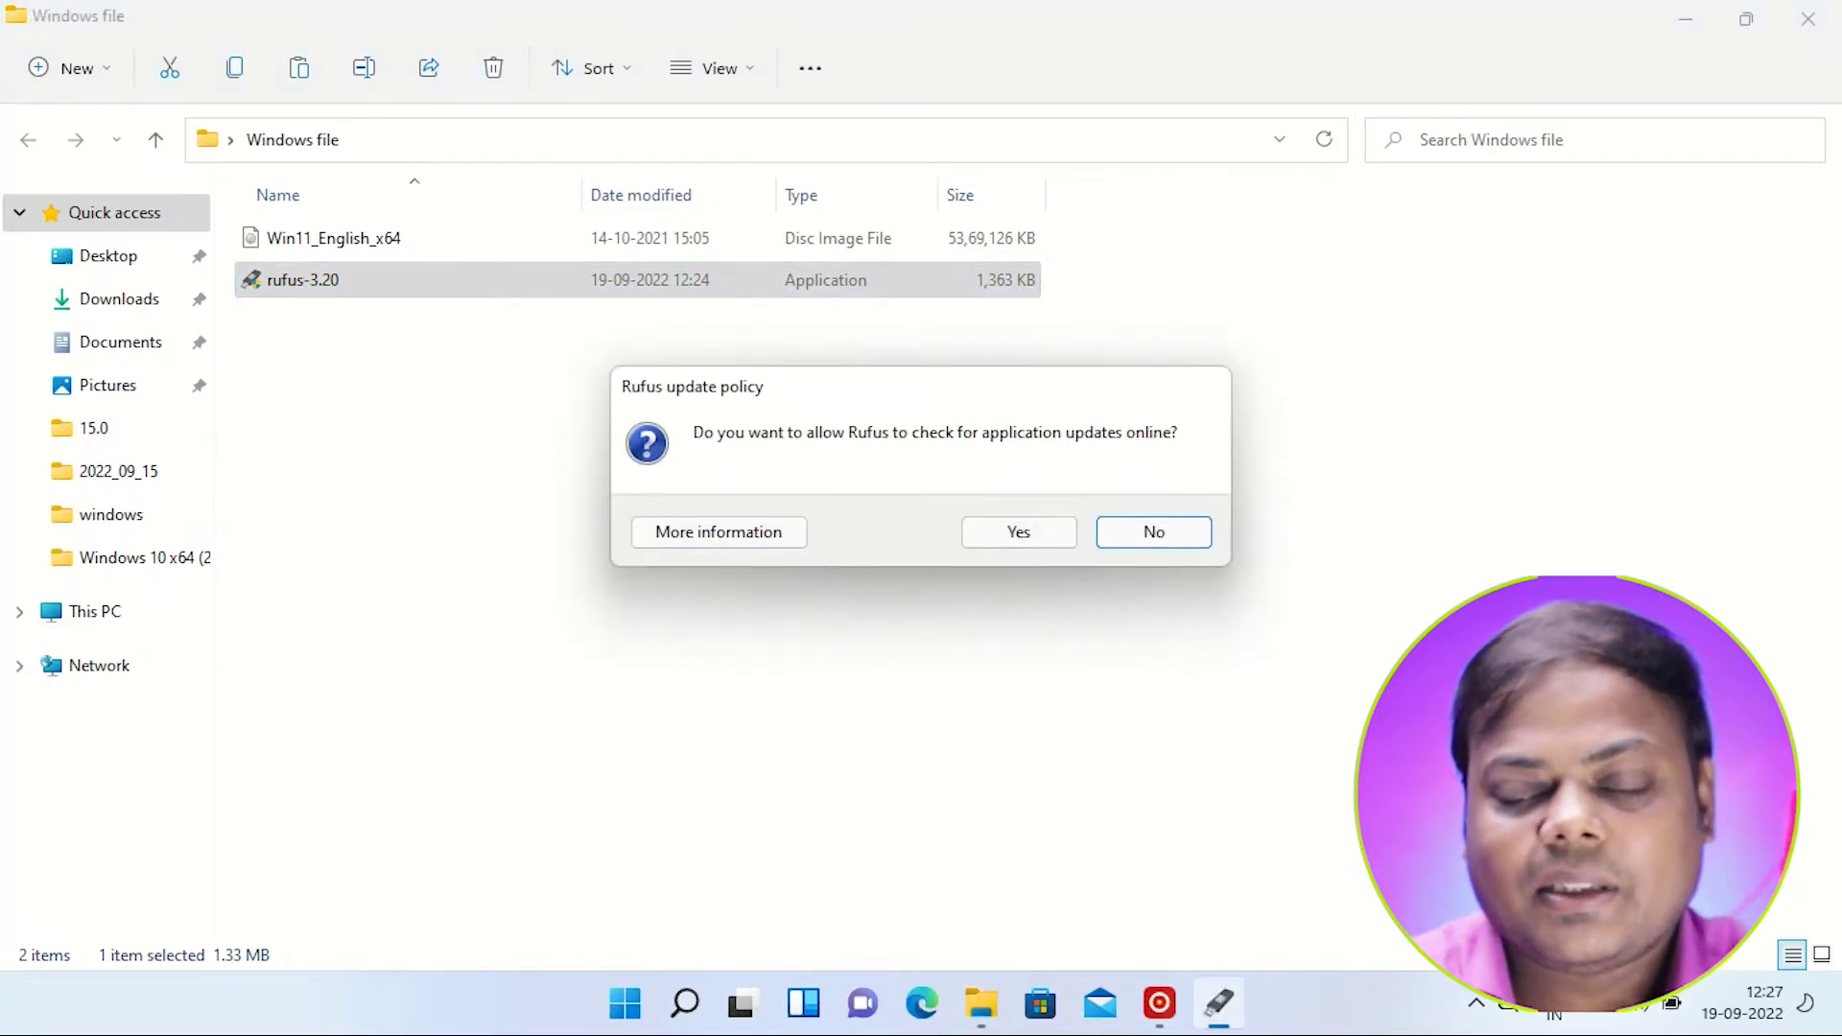
# - Run rufus-3.20 with online update checks declined and select the 32 GB PROX64_OFF19_ENU_FEB2021 (H:) drive as the device
pyautogui.click(1154, 532)
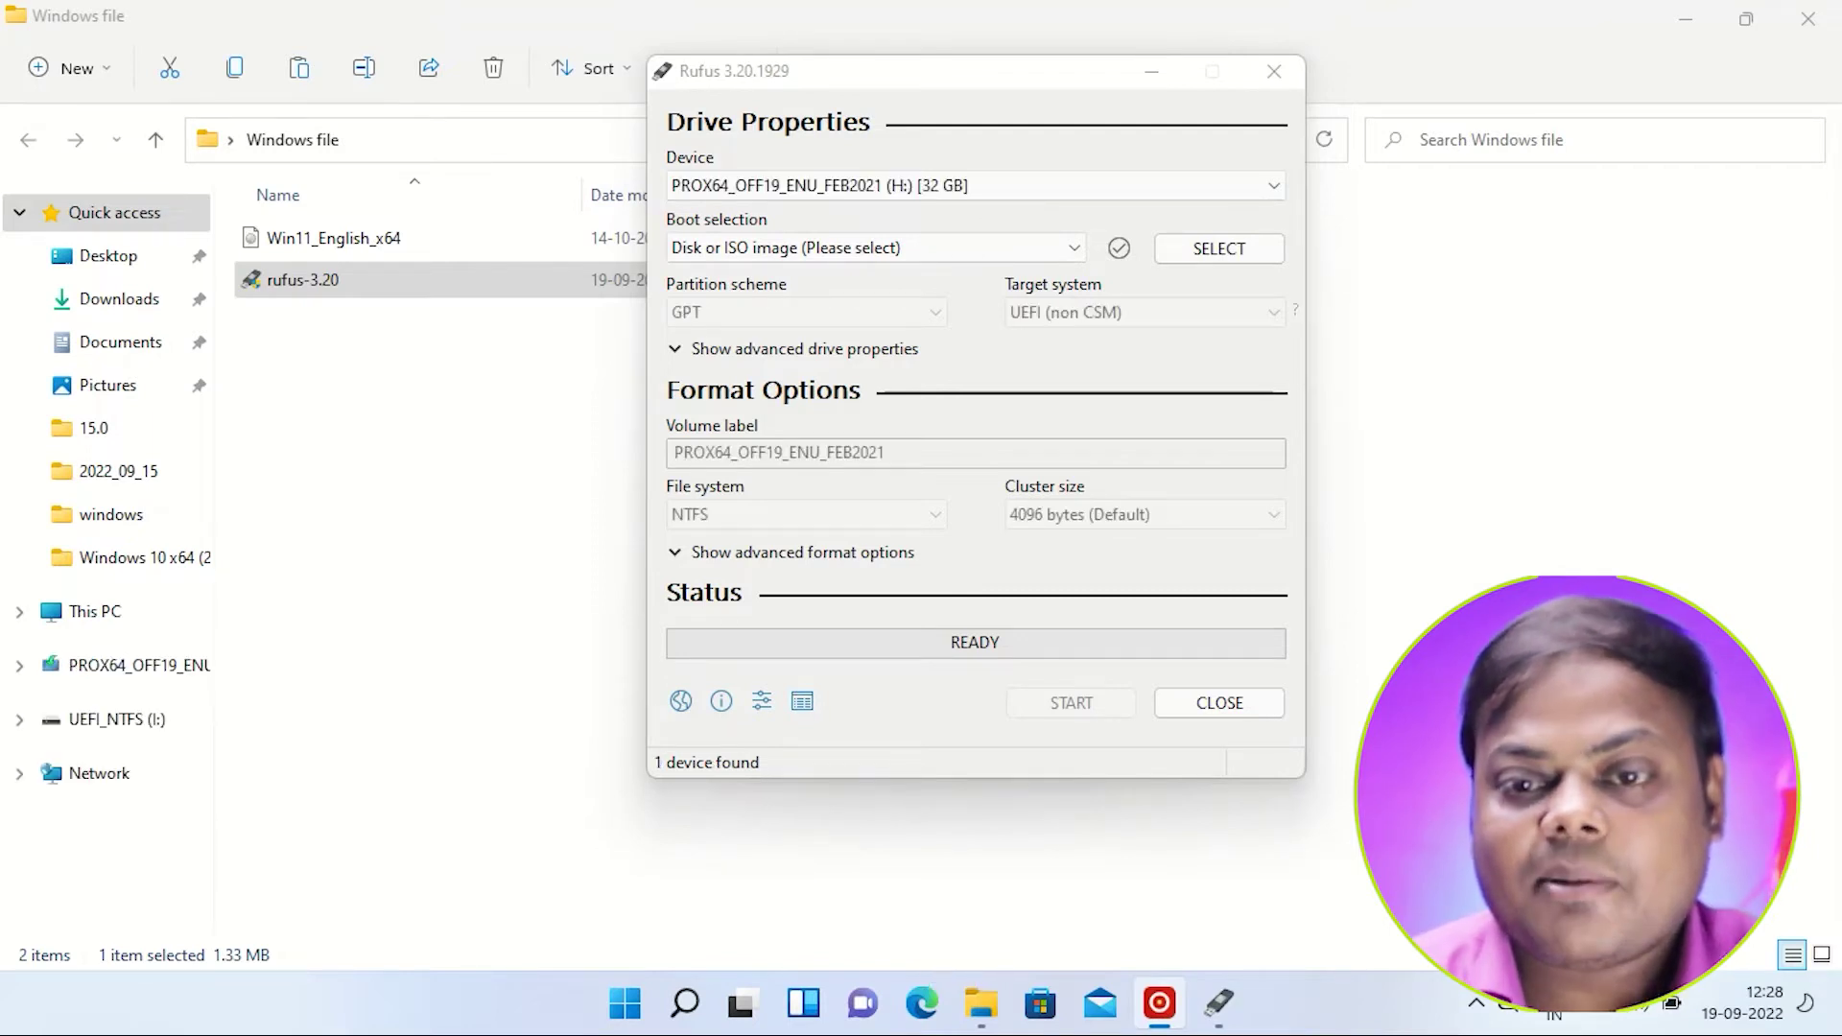
pyautogui.click(975, 186)
pyautogui.click(815, 211)
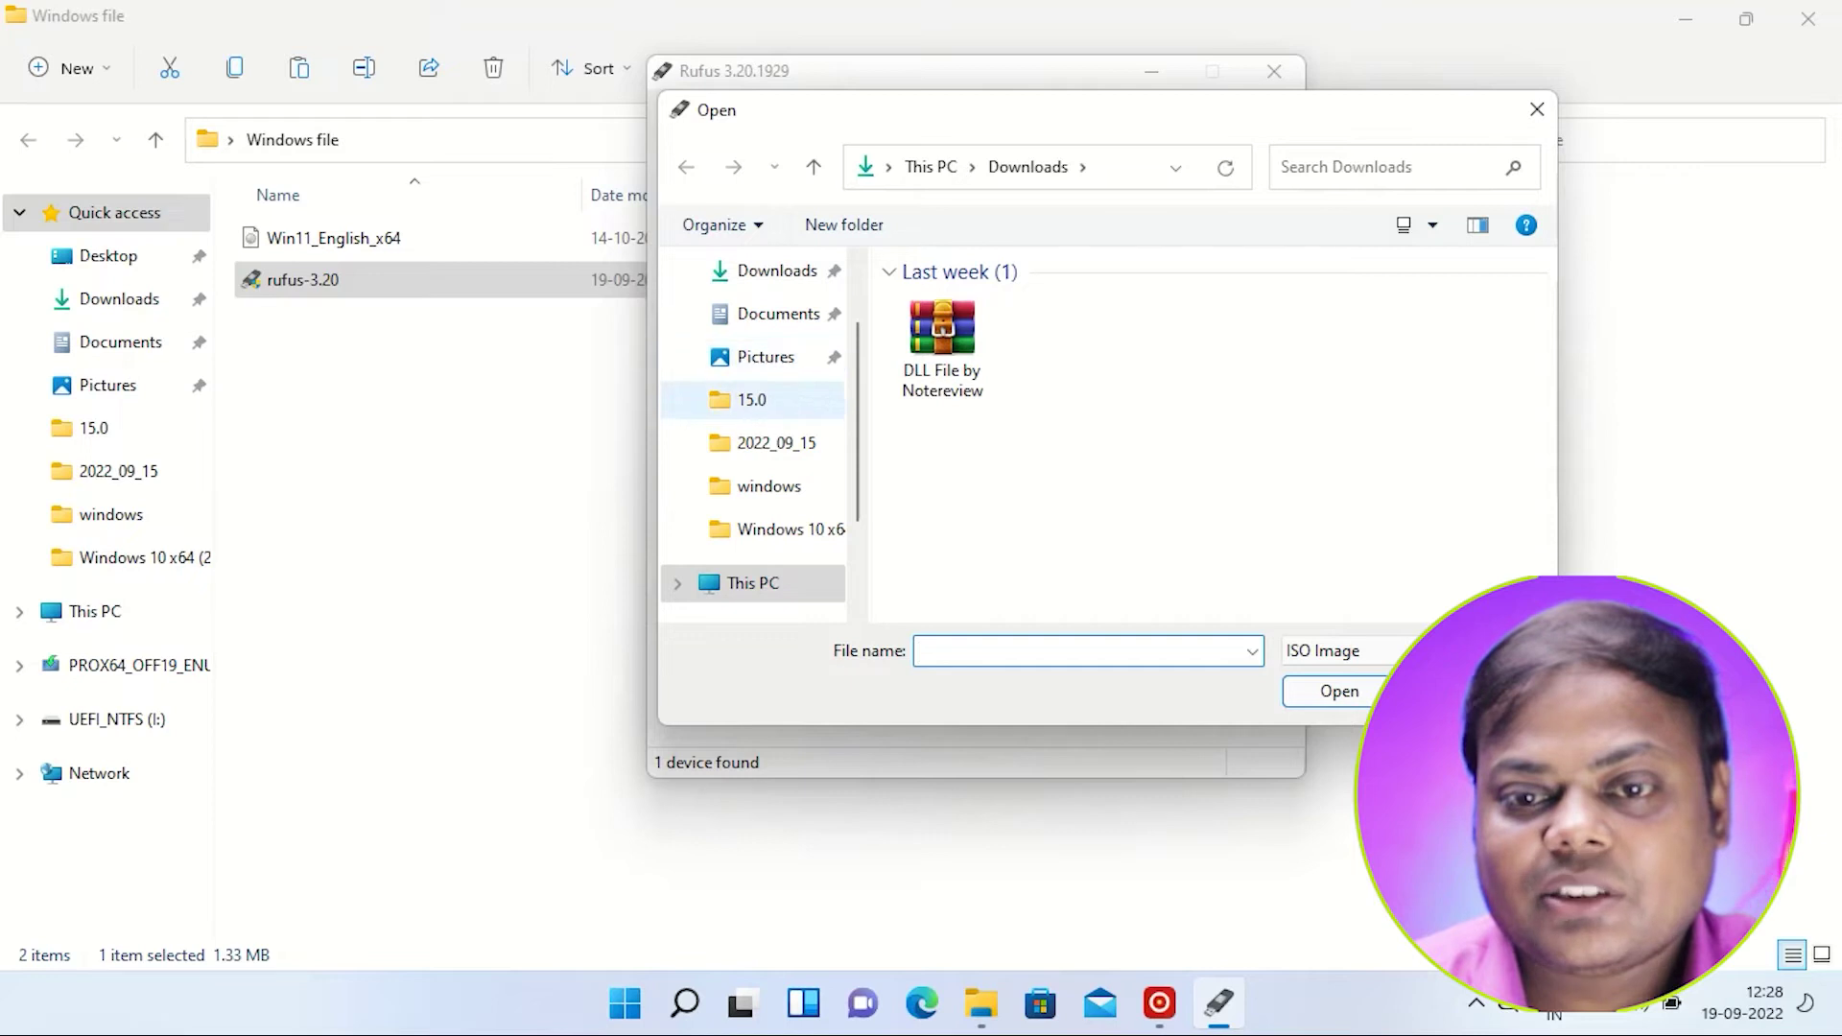
# - Load the Win11_English_x64 image from the desktop's Windows file folder as the boot selection and start writing the USB drive
pyautogui.scroll(1, 758, 496)
pyautogui.click(765, 324)
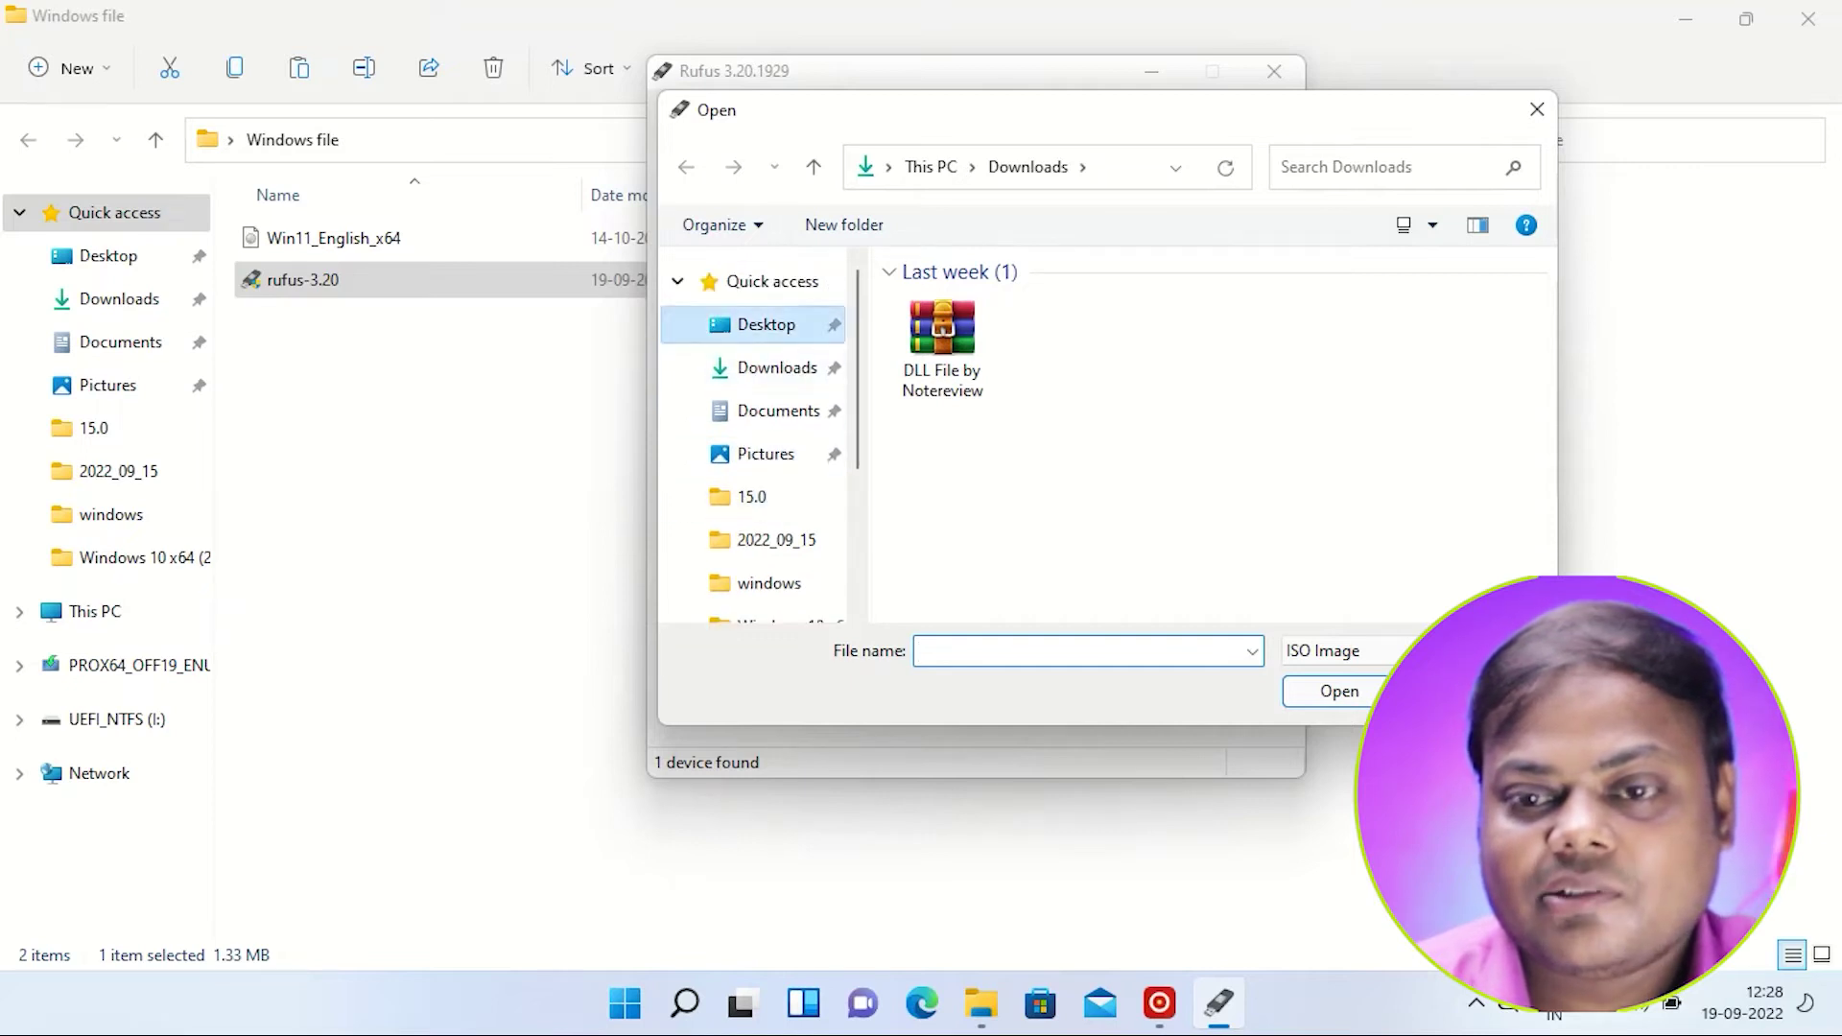
pyautogui.doubleClick(971, 349)
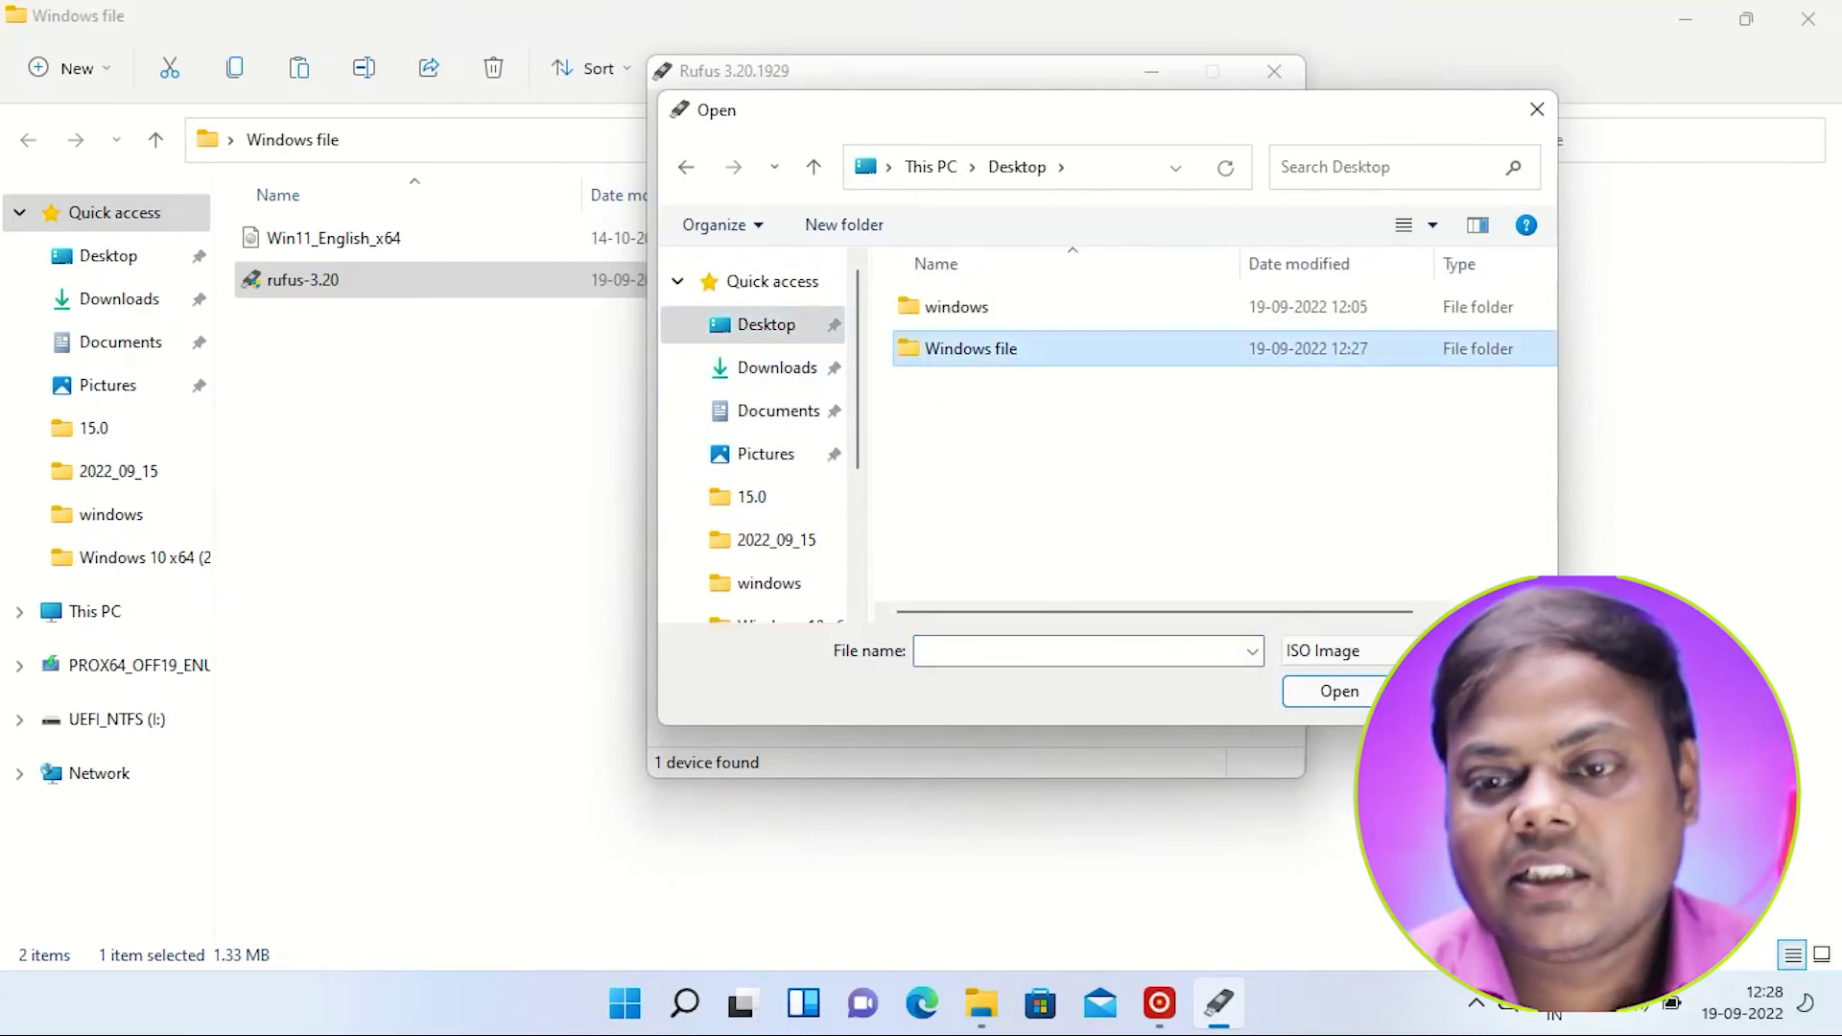
pyautogui.click(992, 306)
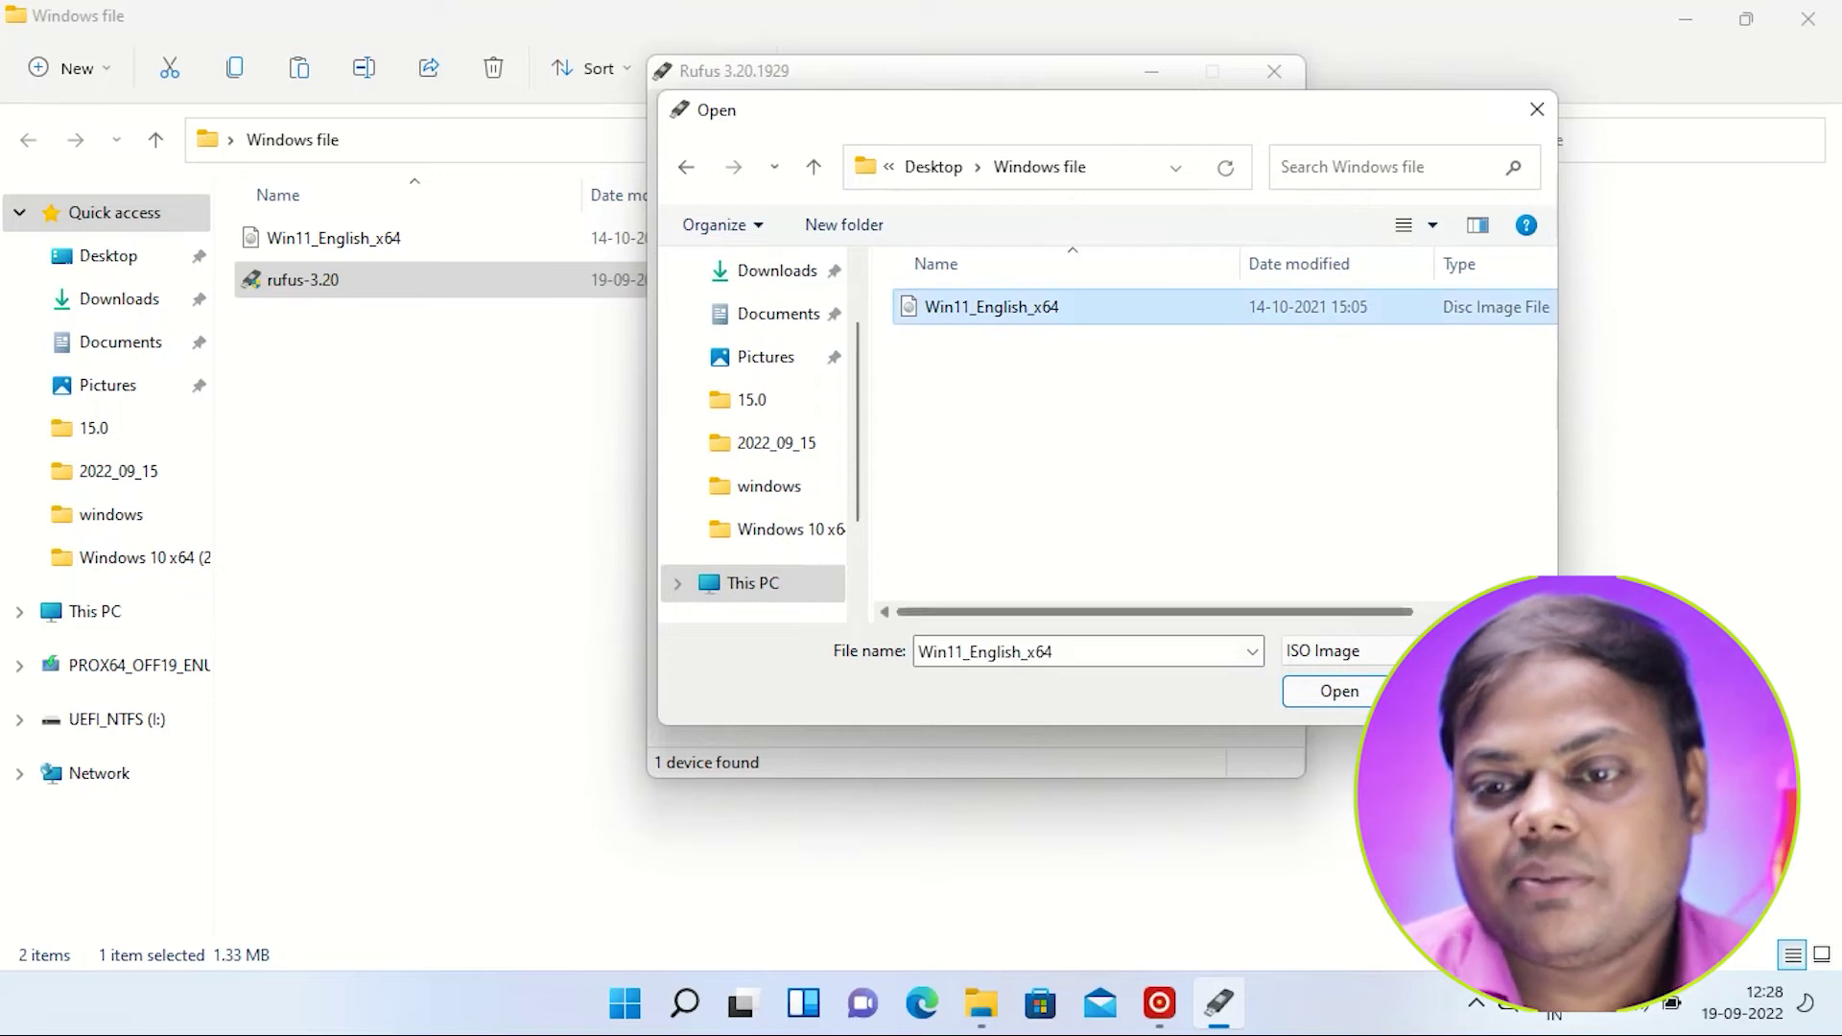
pyautogui.click(1339, 691)
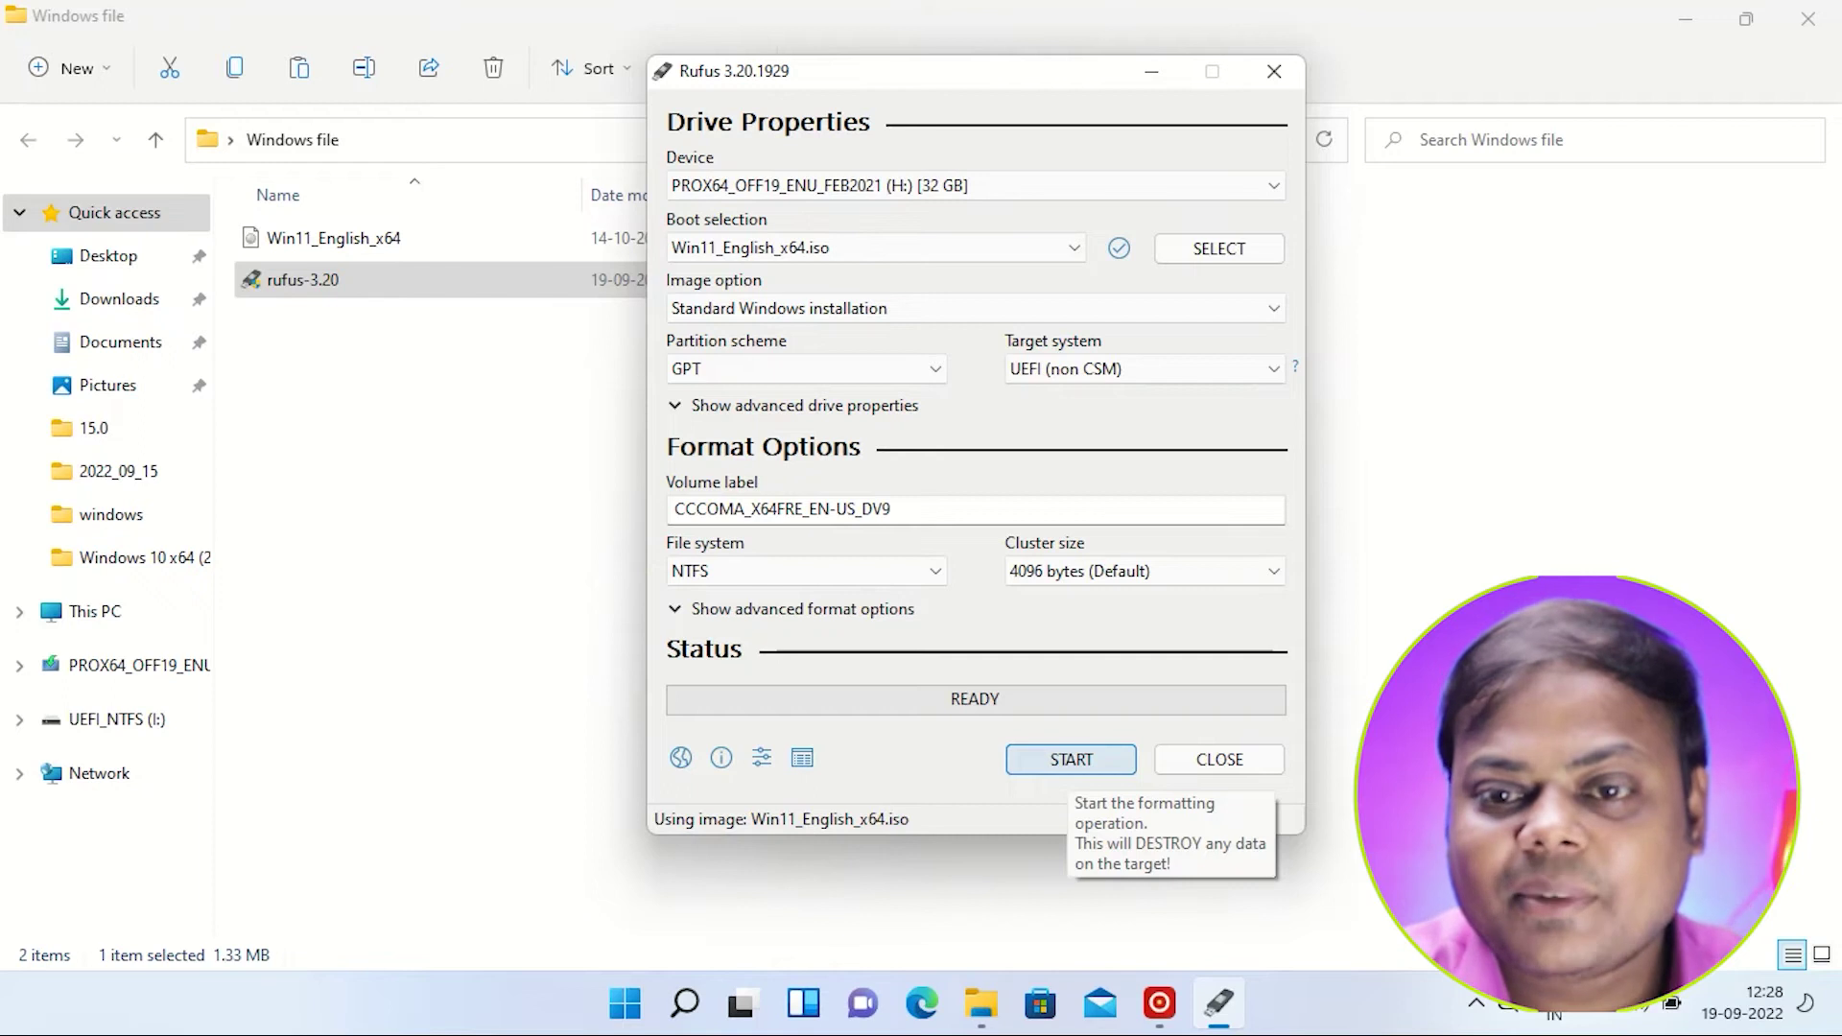
pyautogui.click(1072, 759)
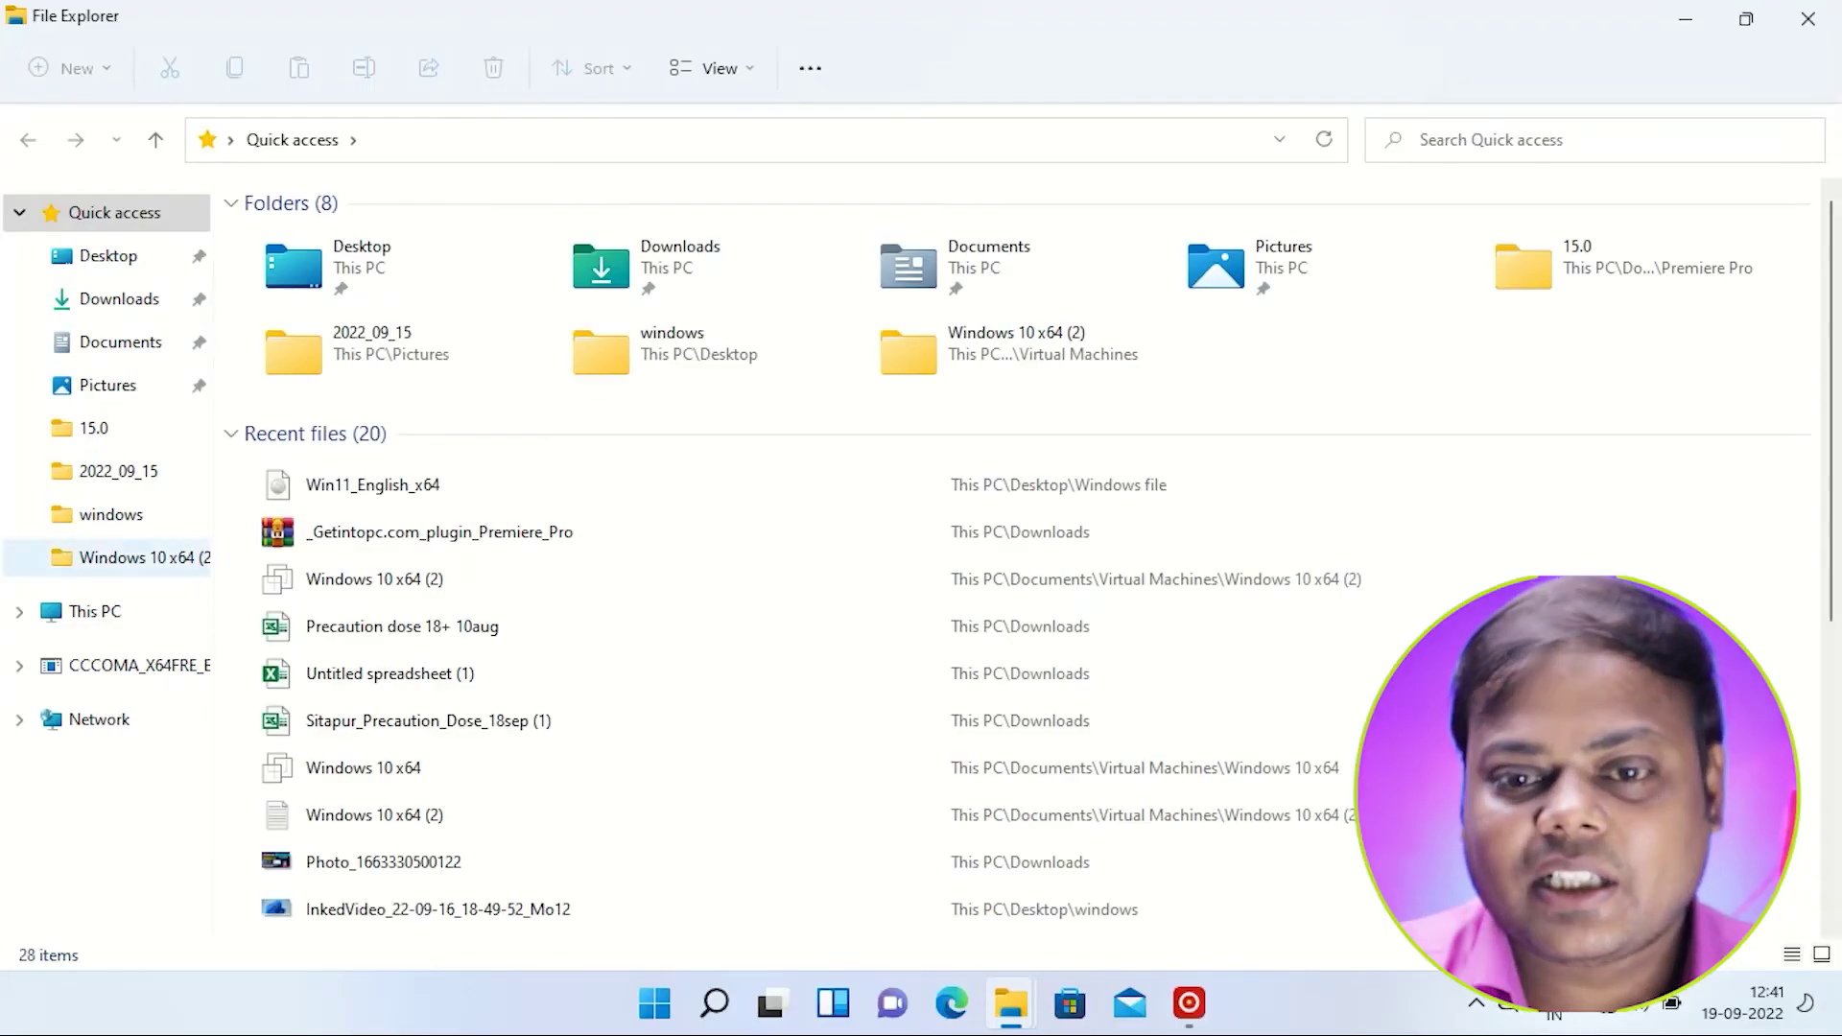
# - Open the CCCOMA_X64FRE_EN-US_DV9 (I:) drive, run its setup application and continue to the update check
pyautogui.click(94, 611)
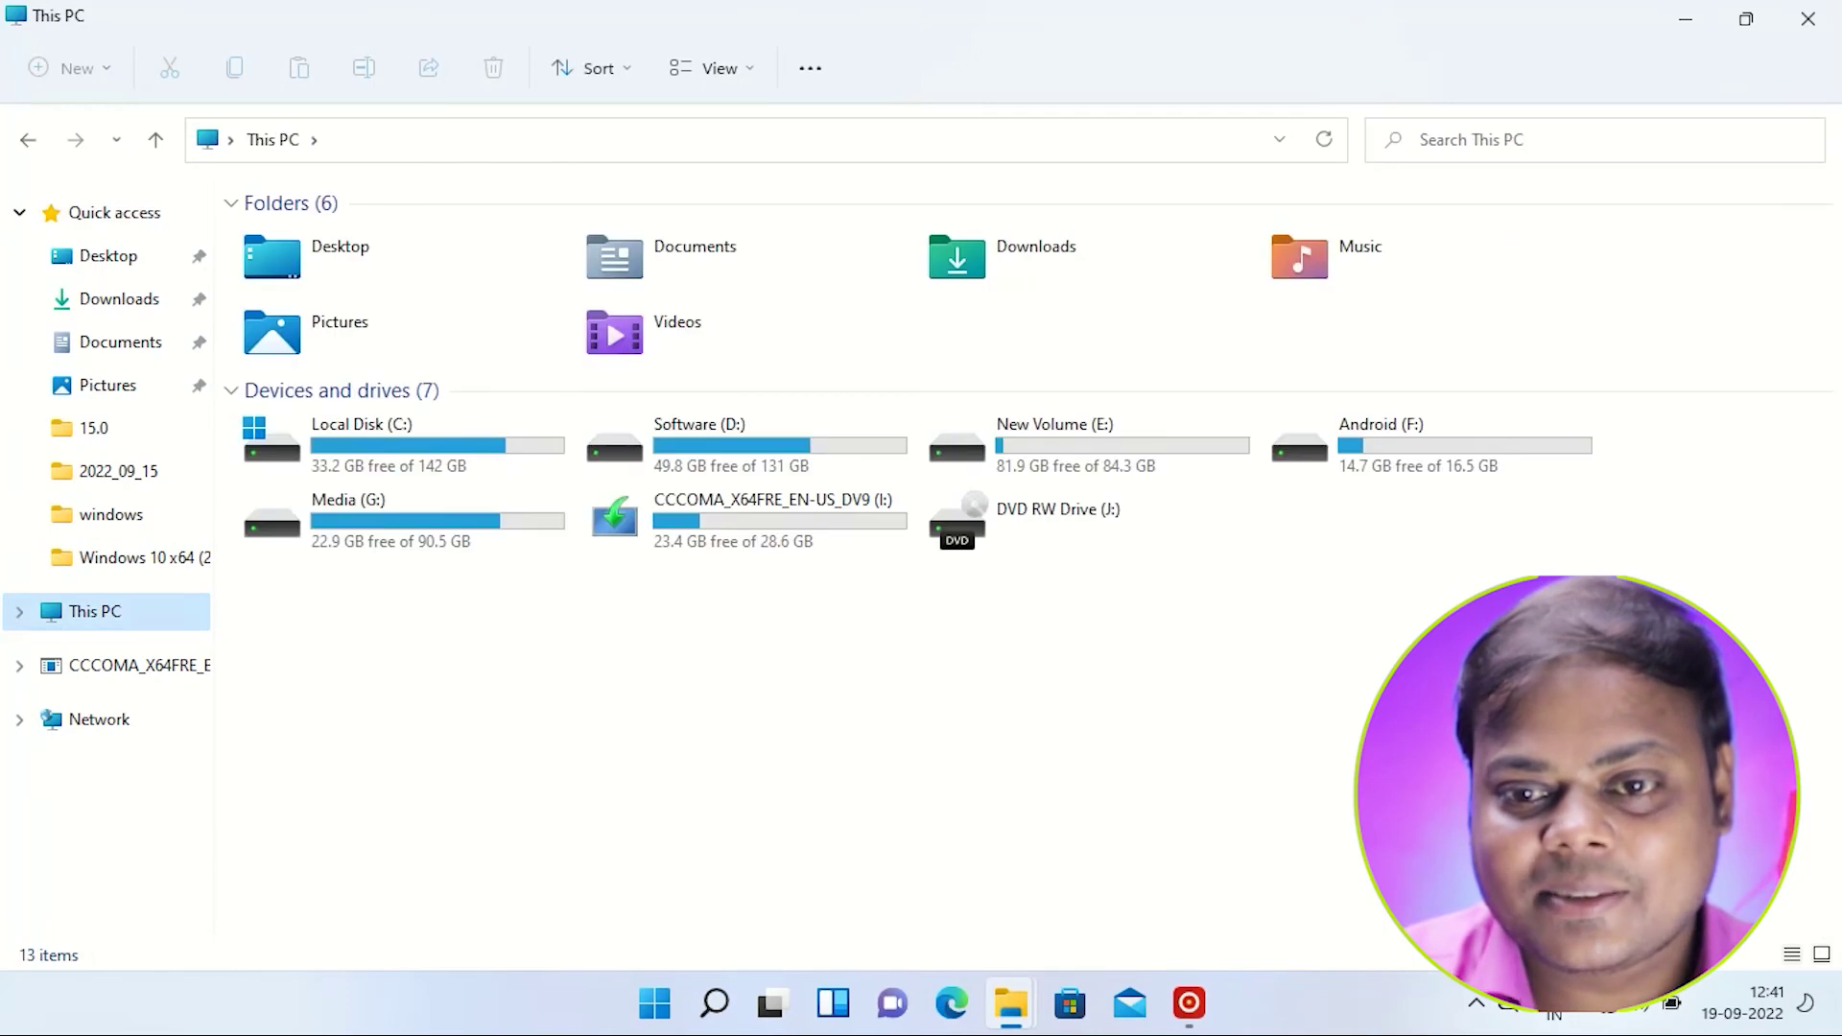
pyautogui.click(746, 521)
pyautogui.press('Return')
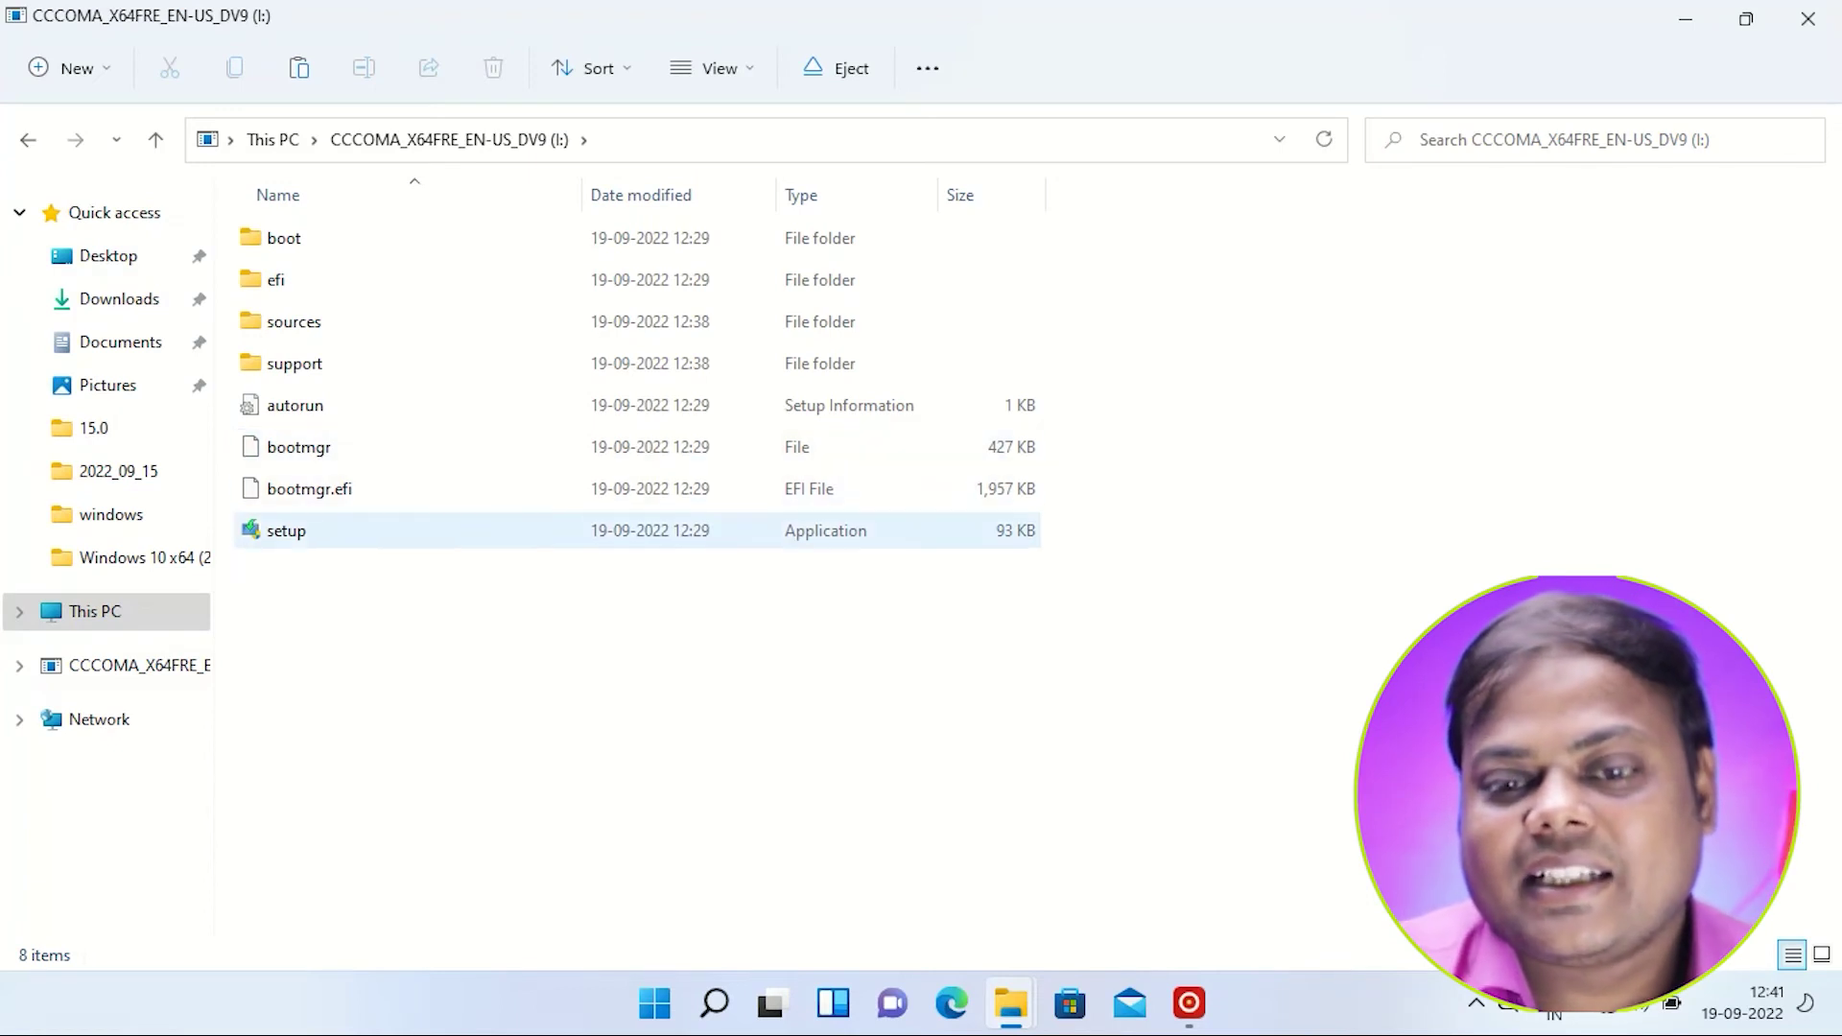
pyautogui.click(286, 531)
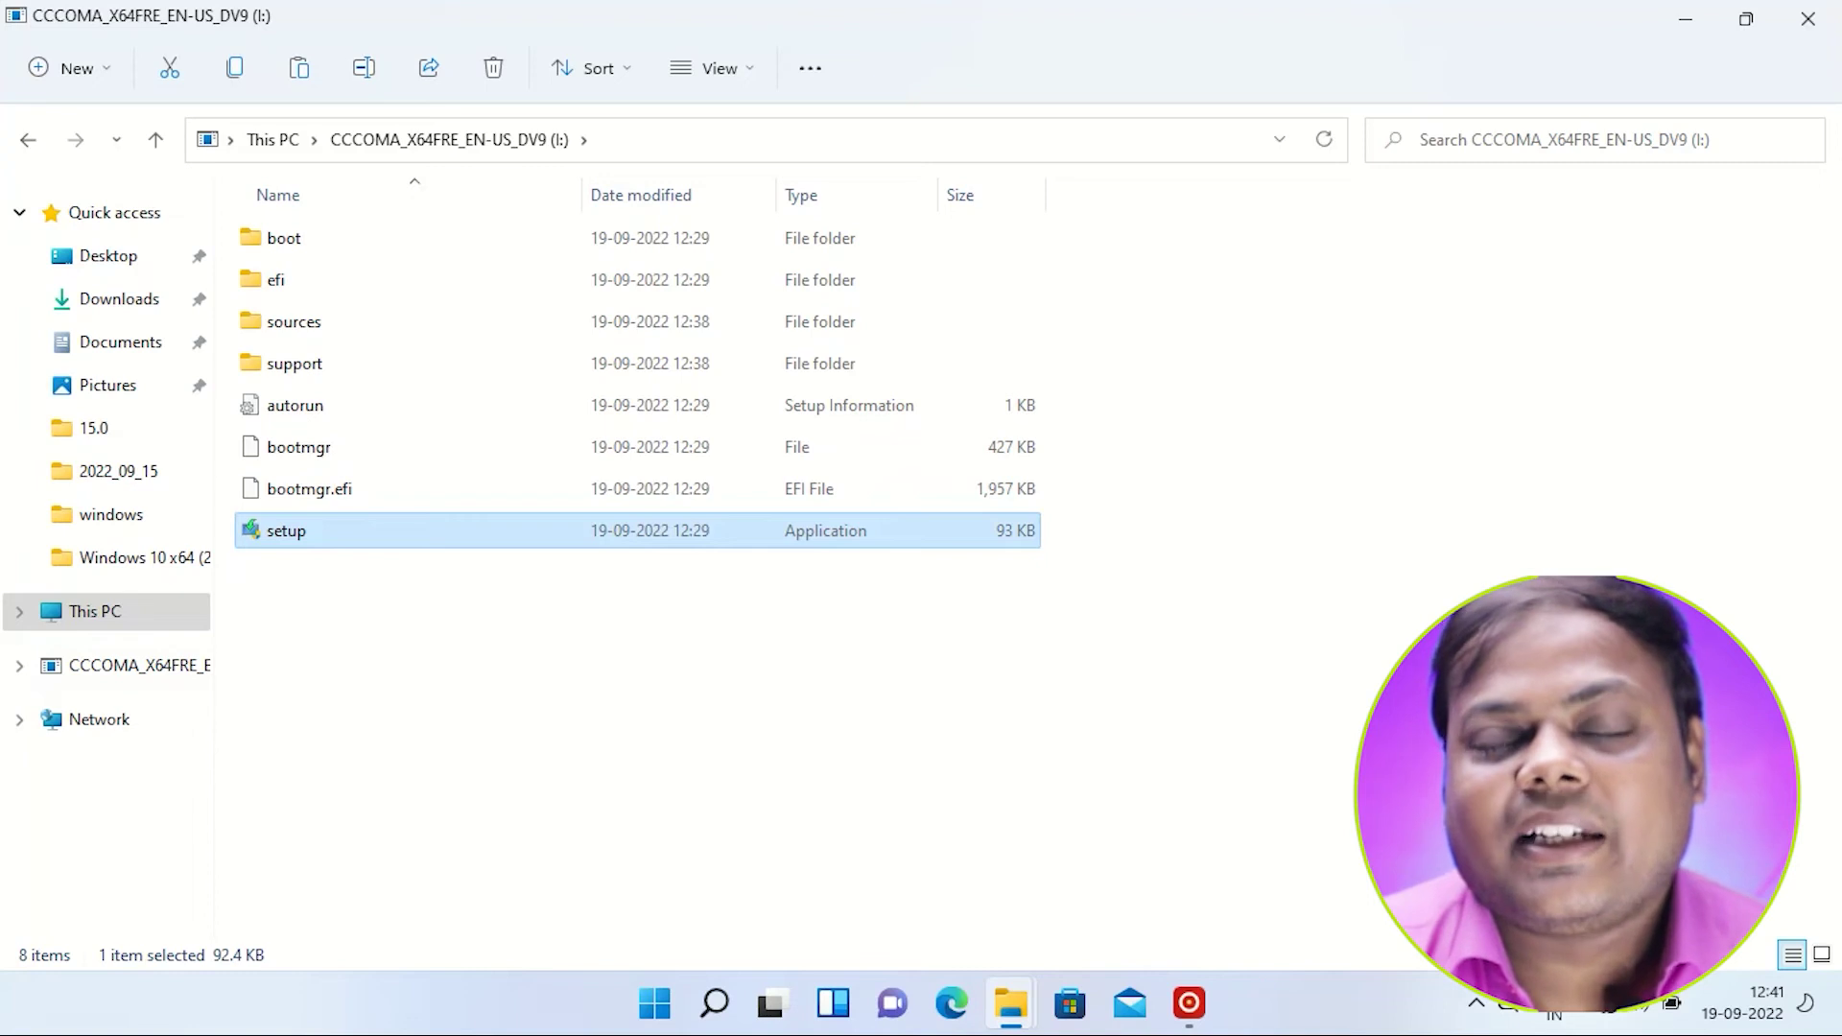
pyautogui.press('Return')
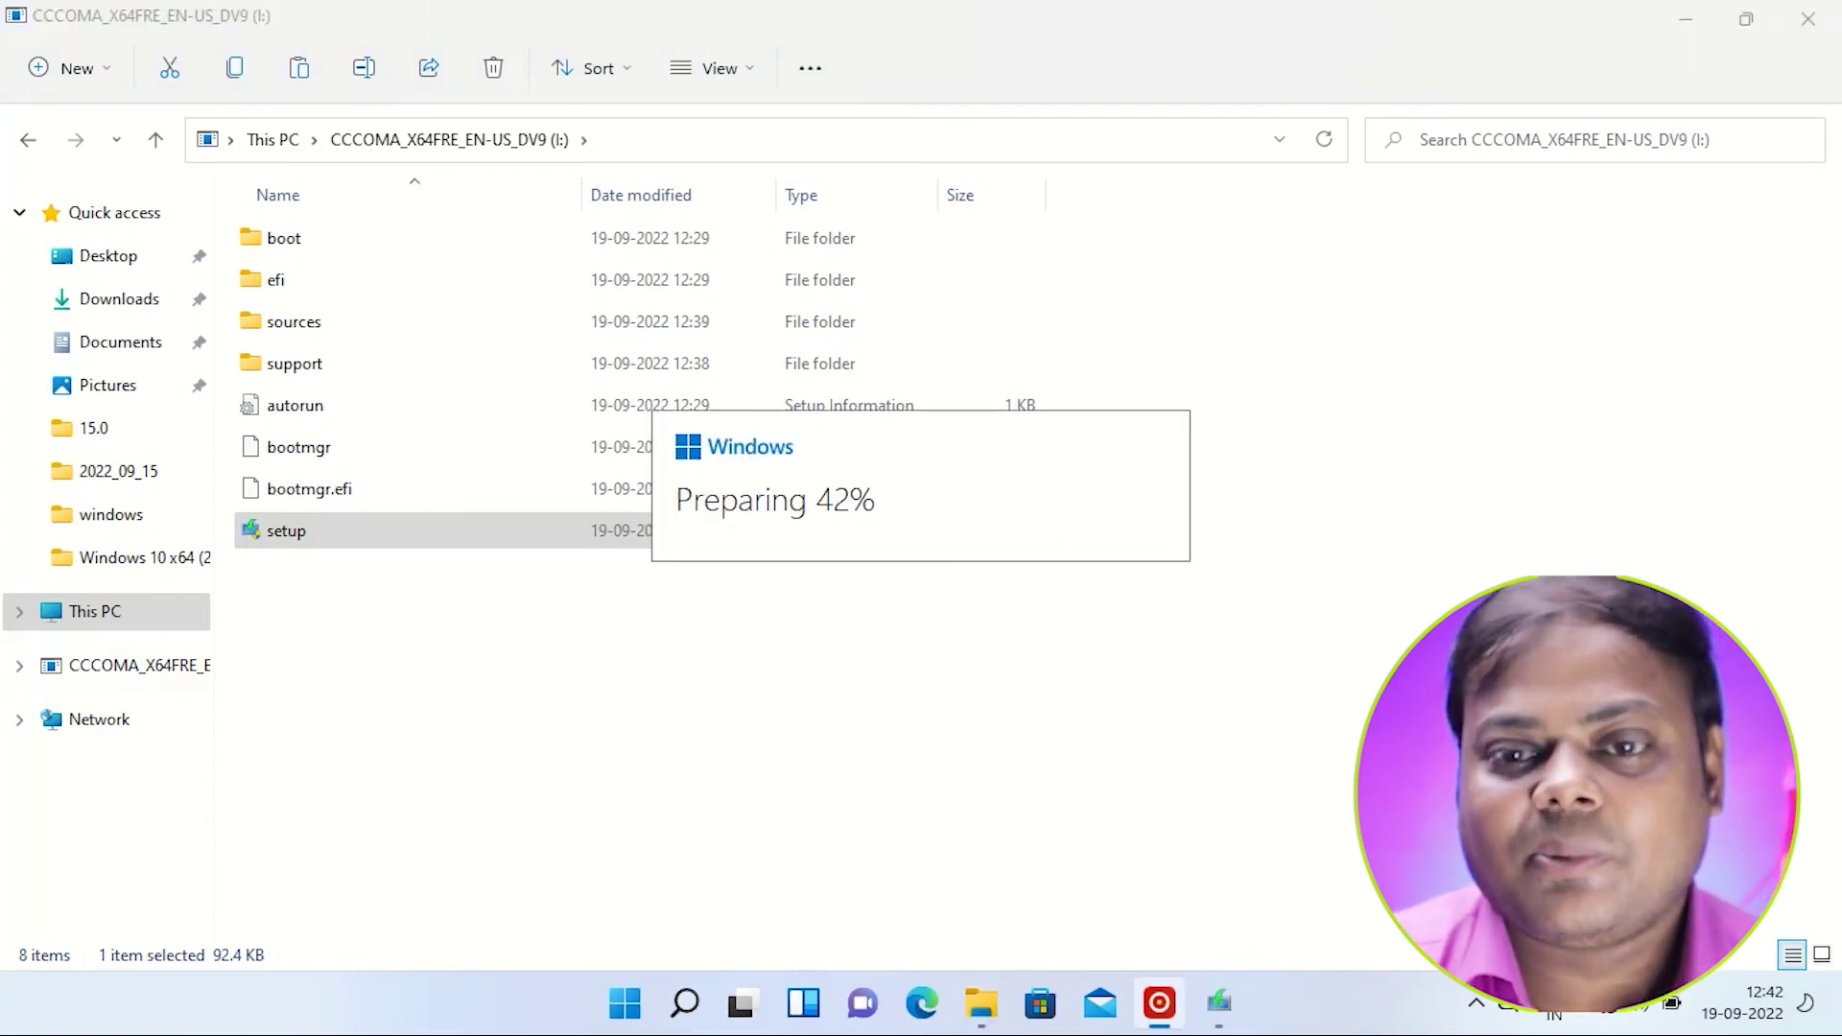
pyautogui.press('Return')
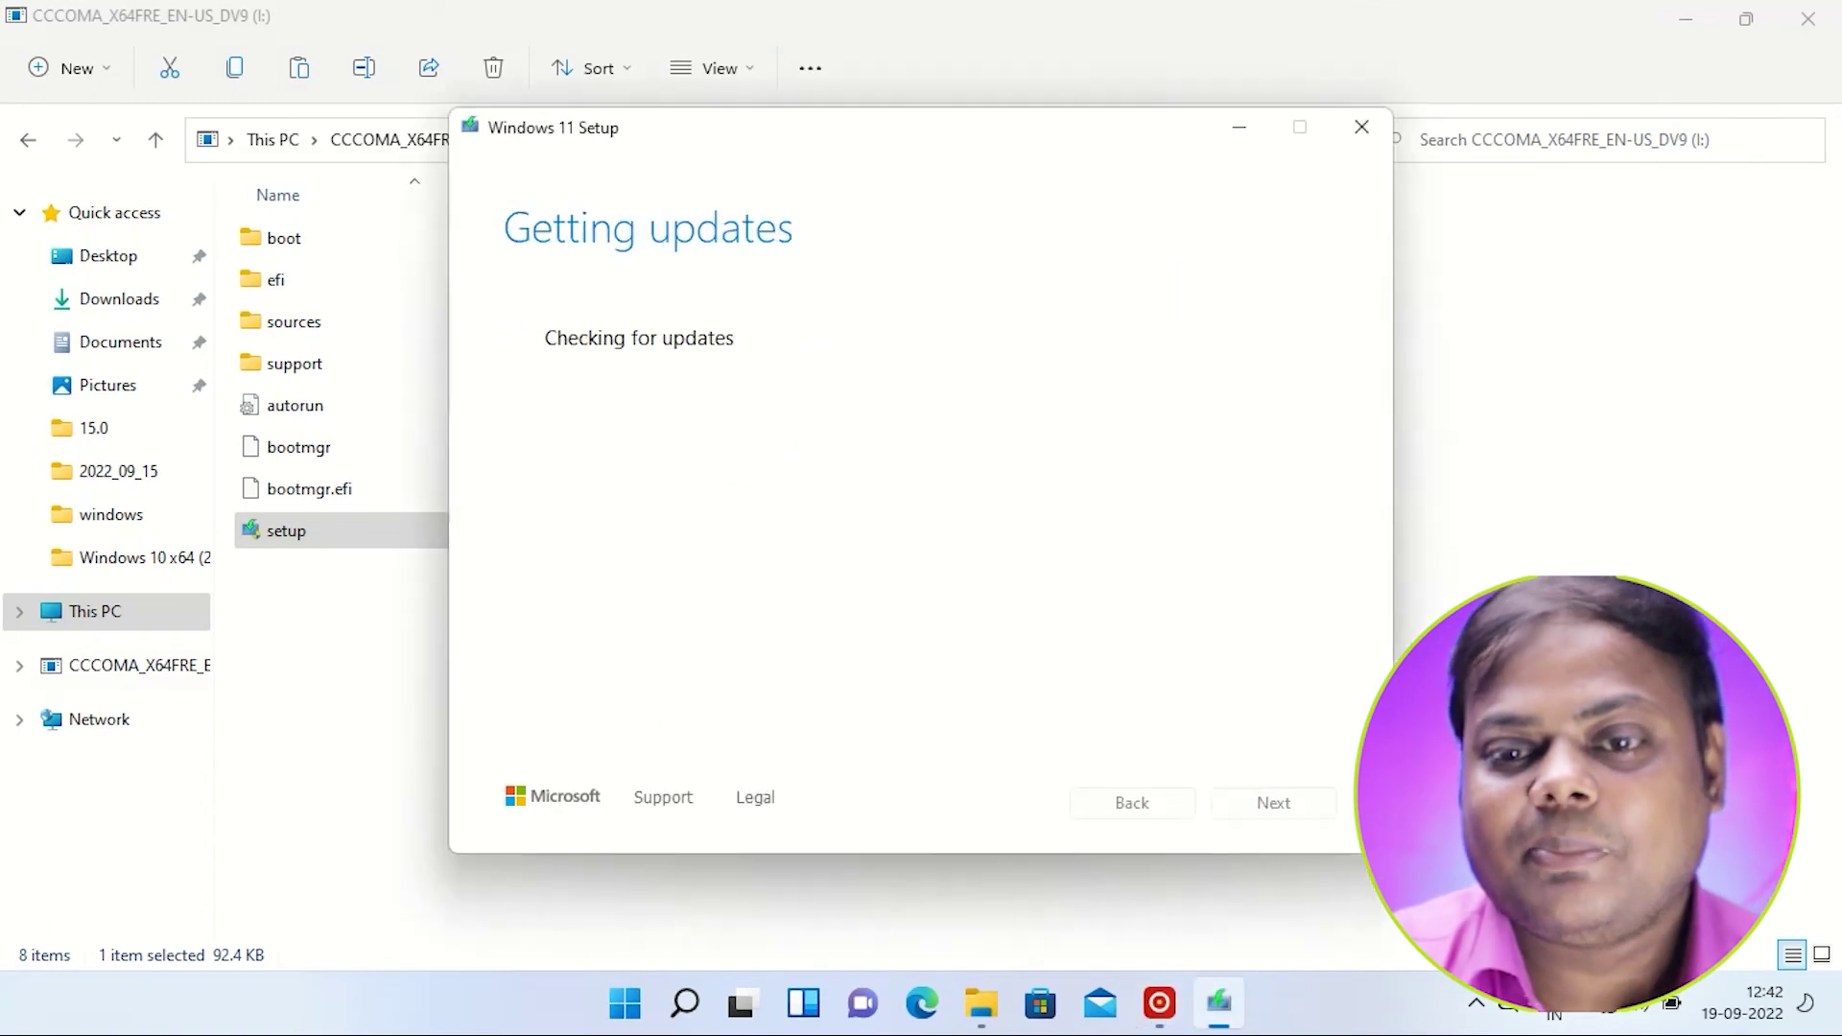